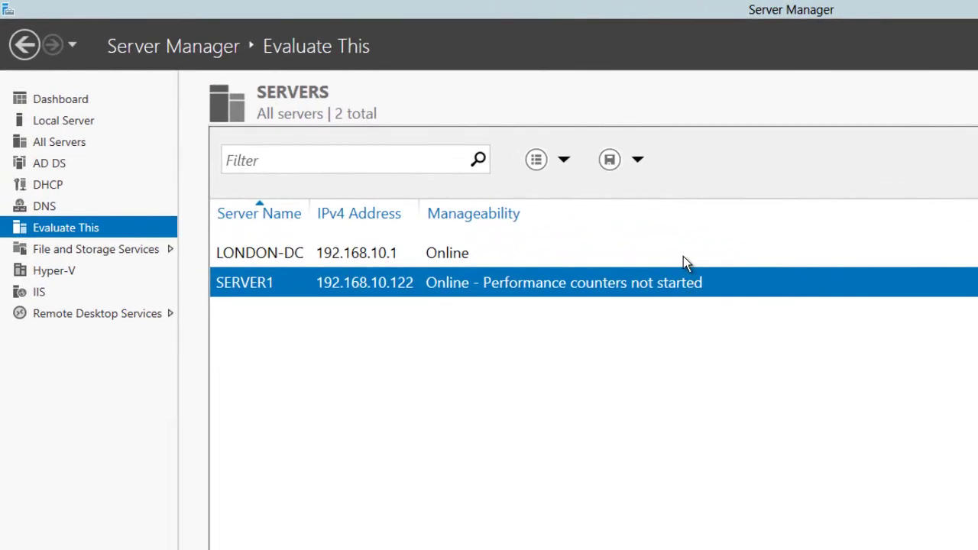
- Start a role-based Add Roles and Features install targeting SERVER1
{"action": "left_click", "coordinate": [684, 258]}
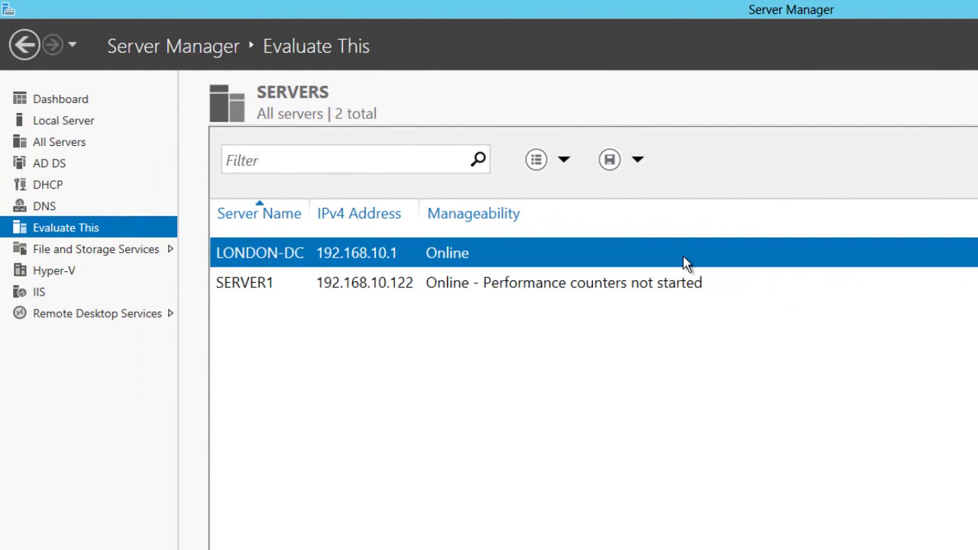
{"action": "left_click", "coordinate": [685, 282]}
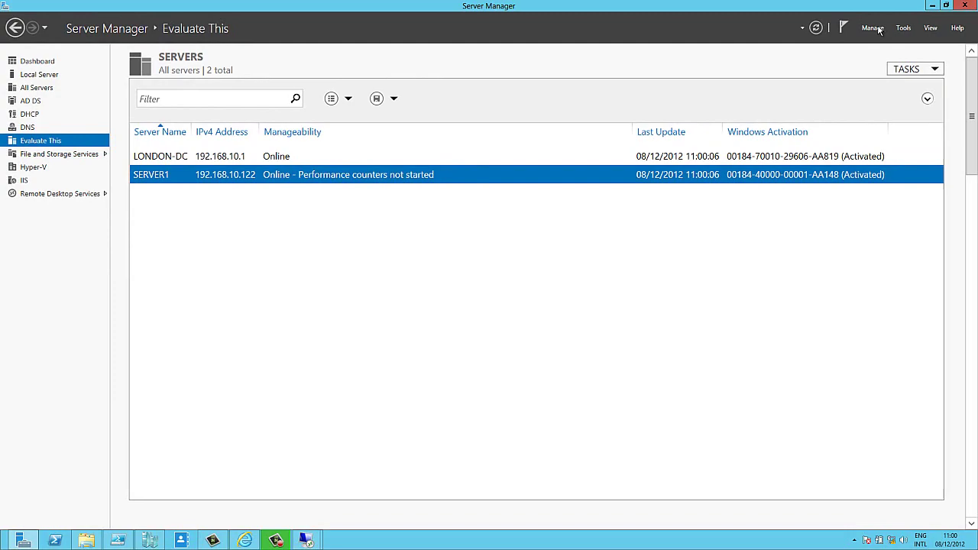
{"action": "left_click", "coordinate": [873, 28]}
{"action": "left_click", "coordinate": [880, 40]}
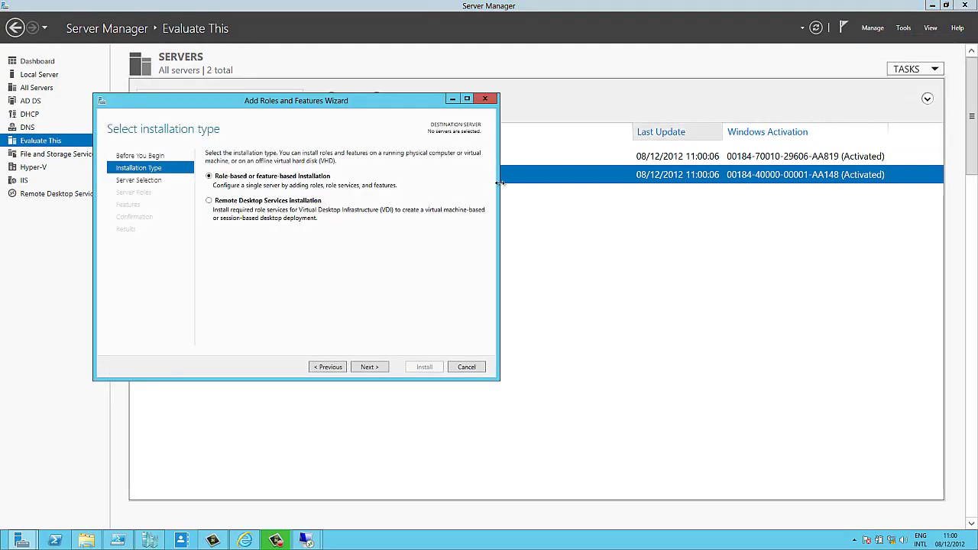
{"action": "left_click", "coordinate": [369, 368]}
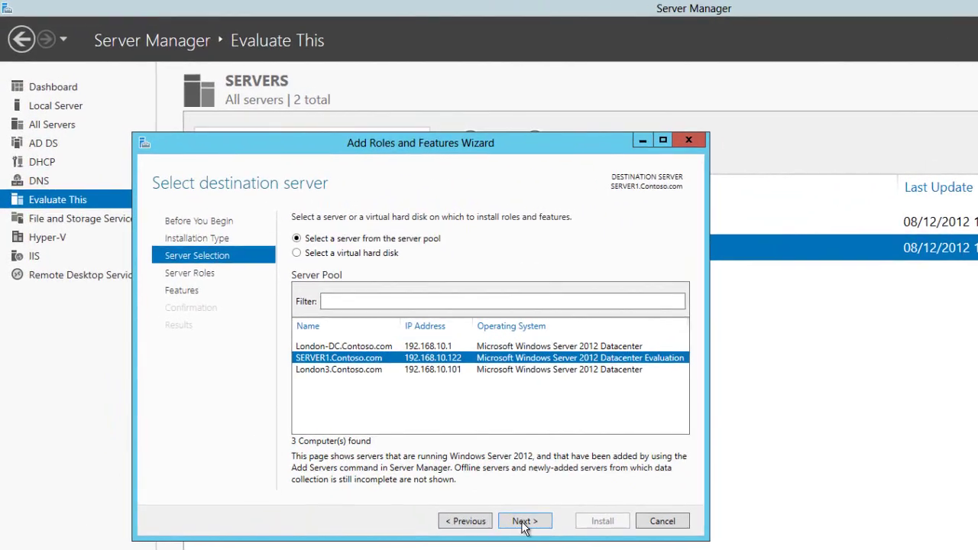
{"action": "left_click", "coordinate": [523, 523]}
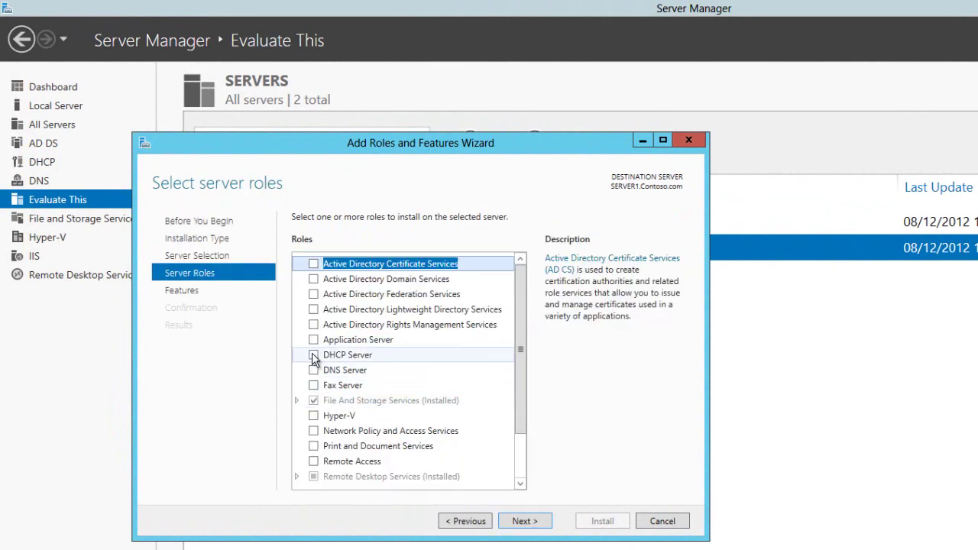
- Select the DHCP Server role with its required features and install it on SERVER1
{"action": "left_click", "coordinate": [313, 355]}
{"action": "left_click", "coordinate": [464, 456]}
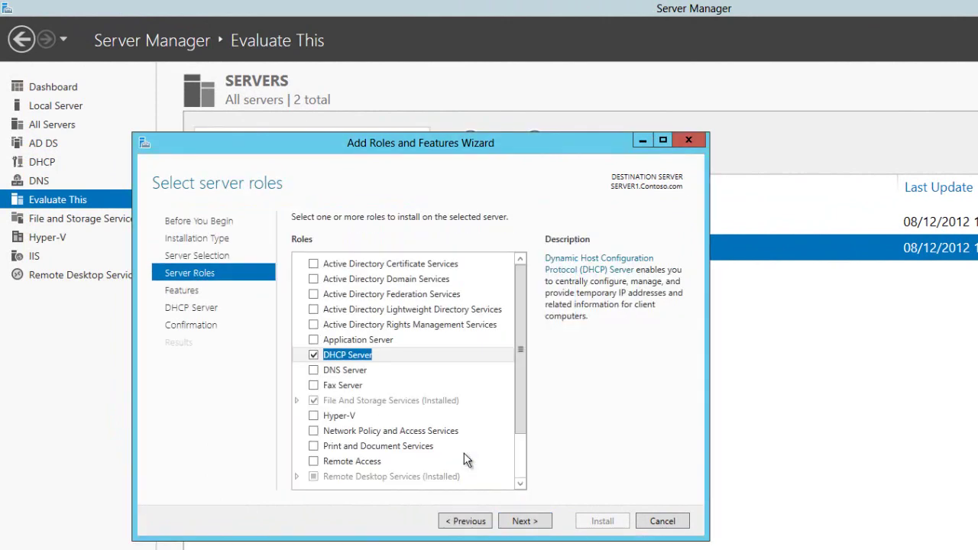
{"action": "left_click", "coordinate": [524, 522]}
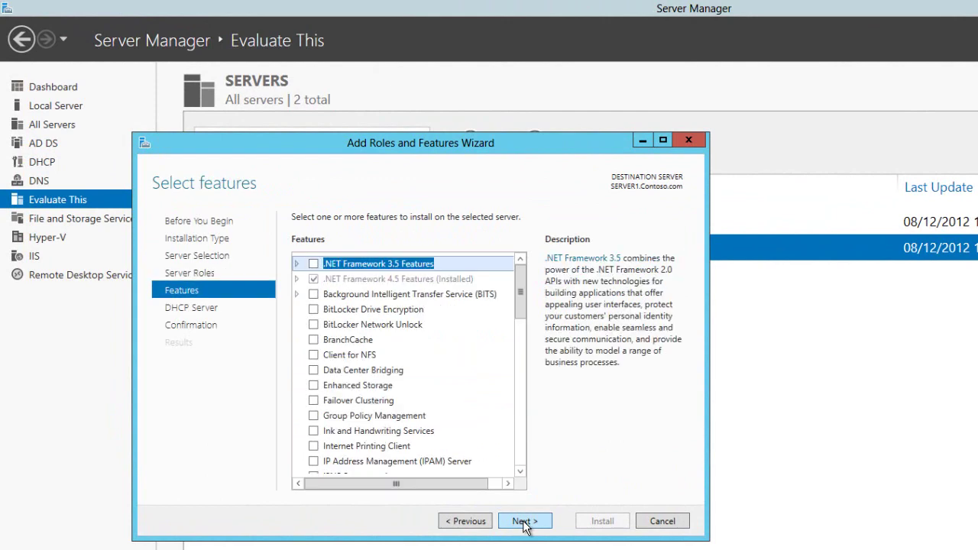
{"action": "left_click", "coordinate": [524, 522]}
{"action": "left_click", "coordinate": [524, 522]}
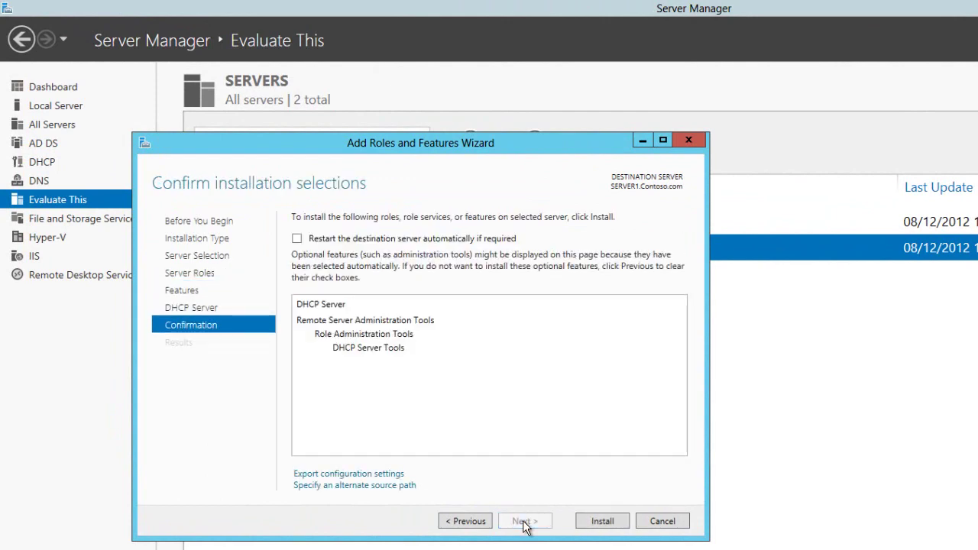
{"action": "left_click", "coordinate": [586, 525]}
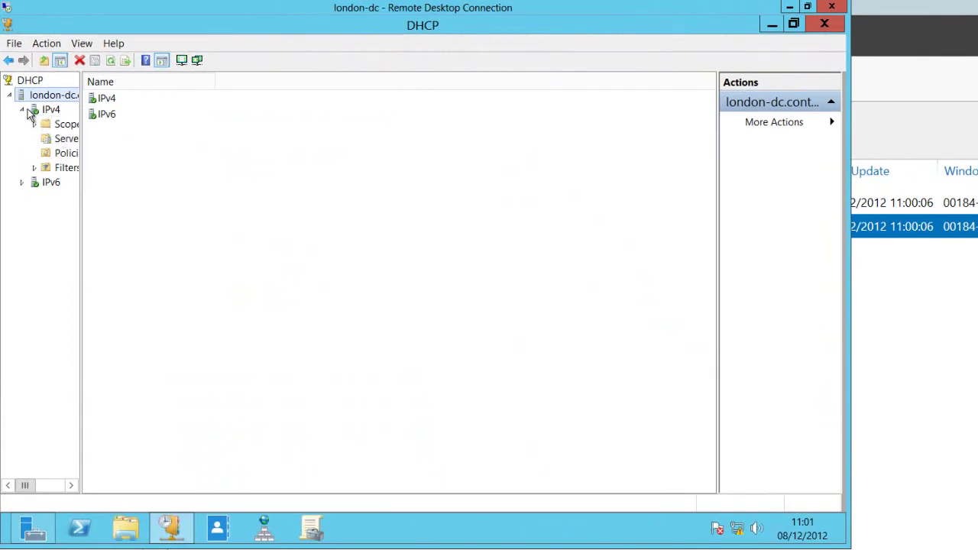
- On london-dc, expand IPv4 and the 192.168.10.0 CorpNet scope to view its two address leases
{"action": "left_click", "coordinate": [24, 112]}
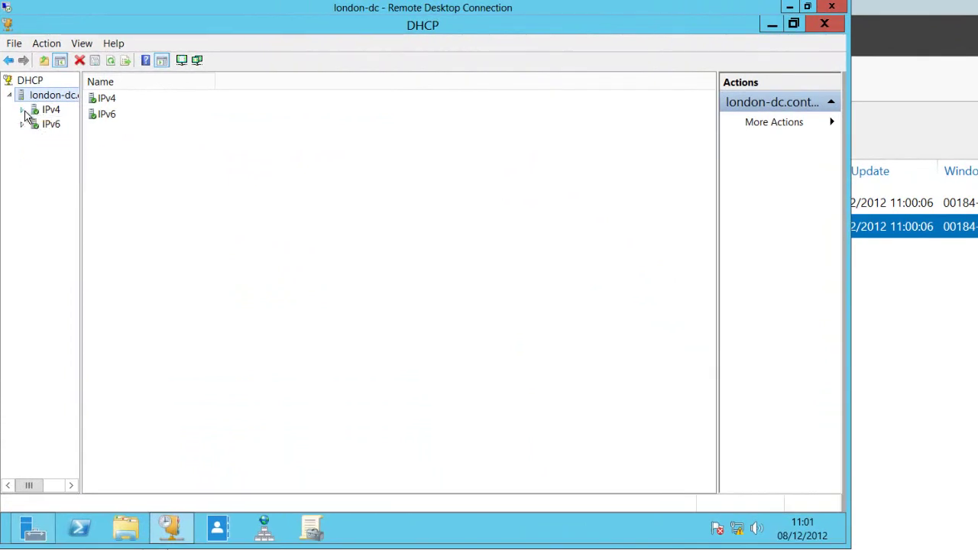
{"action": "left_click", "coordinate": [25, 112]}
{"action": "double_click", "coordinate": [47, 124]}
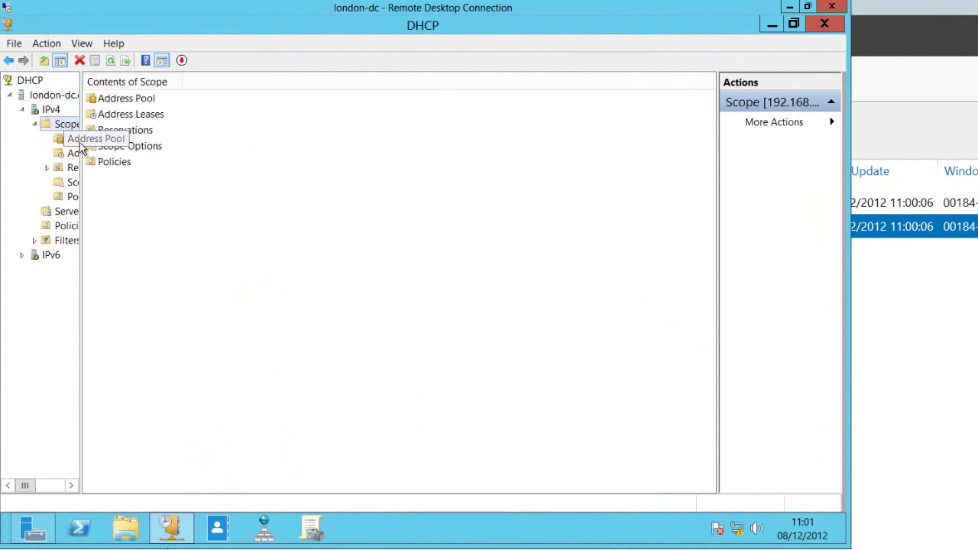
{"action": "left_click_drag", "start_coordinate": [201, 151], "coordinate": [228, 157]}
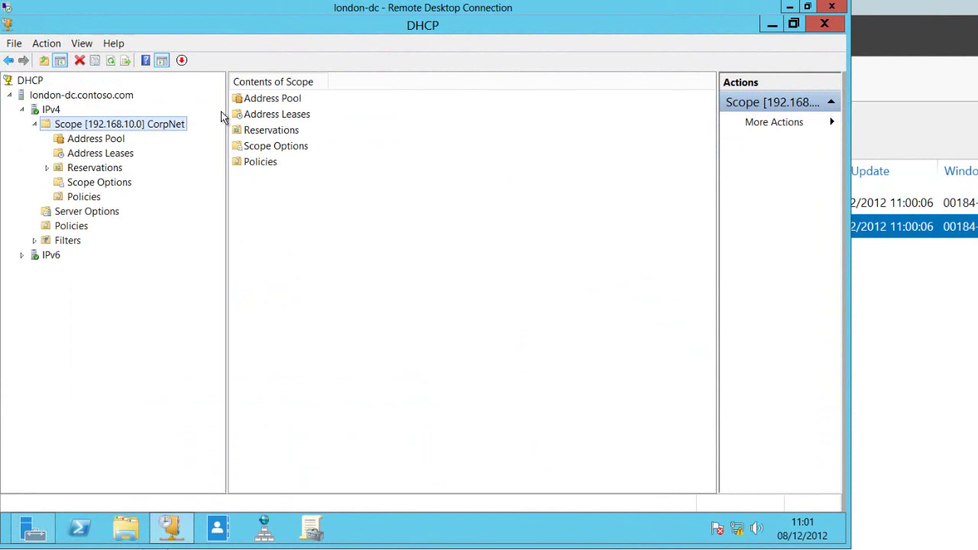
{"action": "double_click", "coordinate": [260, 115]}
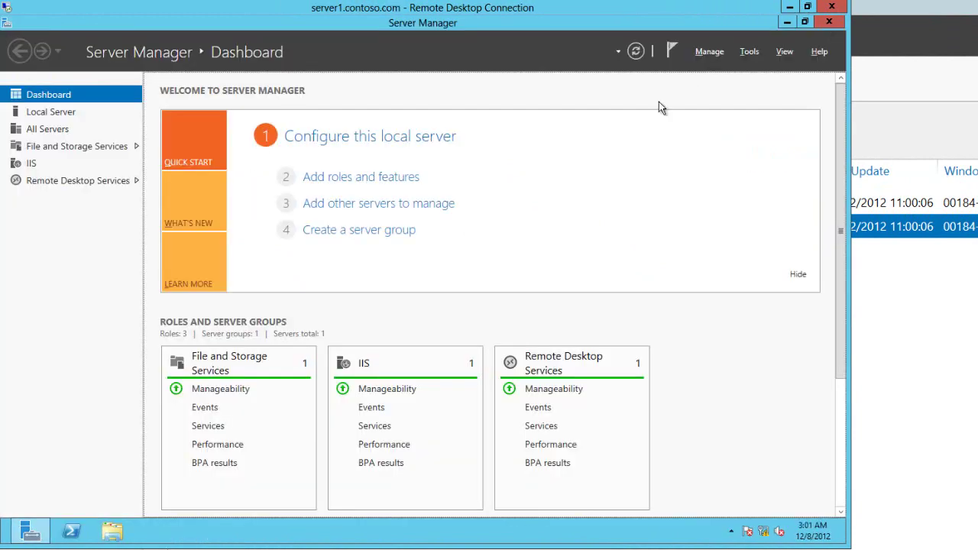
- Complete SERVER1's DHCP configuration from notifications, authorizing it with the current credentials
{"action": "left_click", "coordinate": [673, 55]}
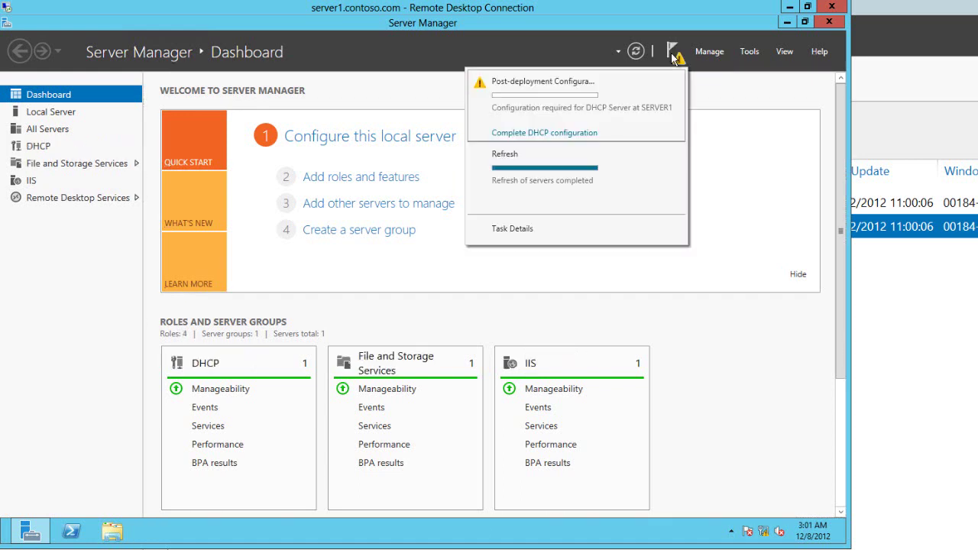
{"action": "left_click", "coordinate": [561, 133]}
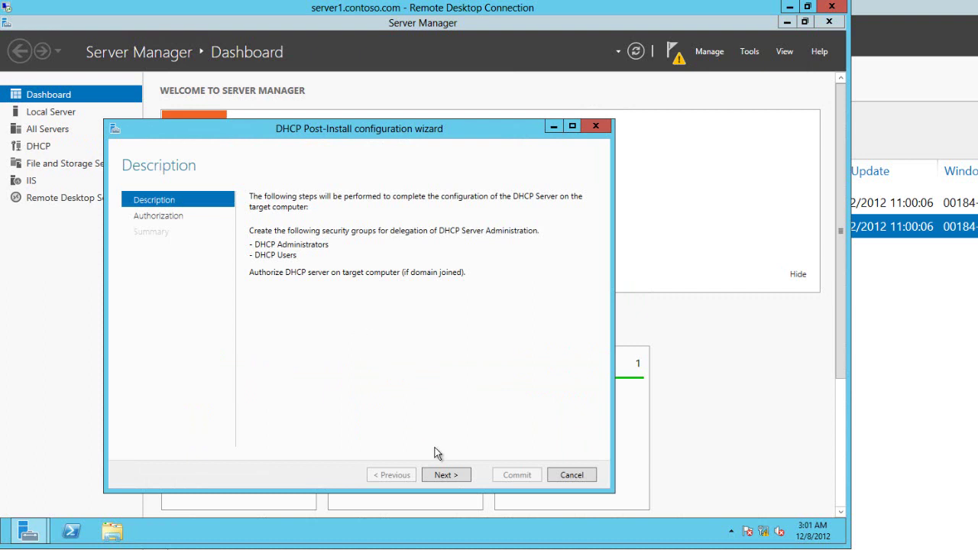
{"action": "left_click", "coordinate": [447, 475]}
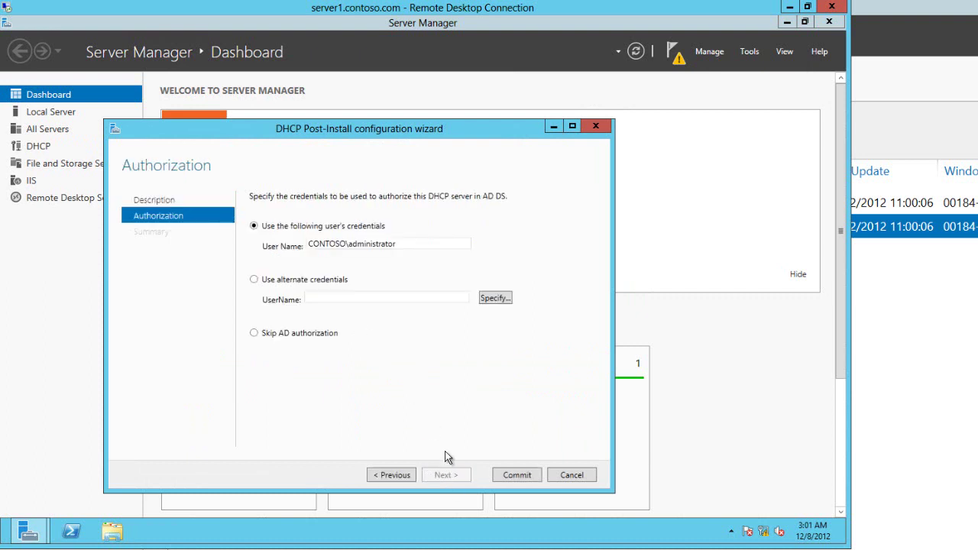
{"action": "left_click", "coordinate": [505, 477]}
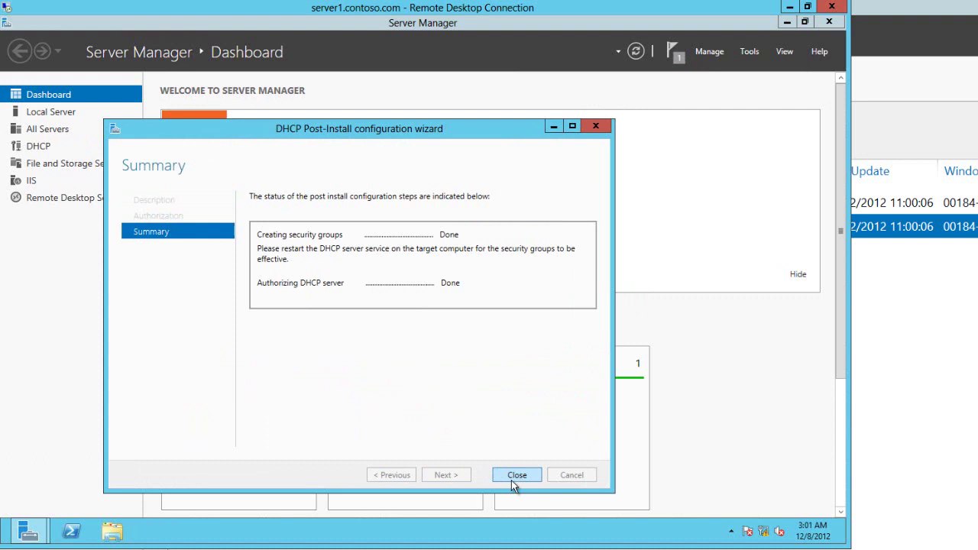
{"action": "left_click", "coordinate": [511, 476]}
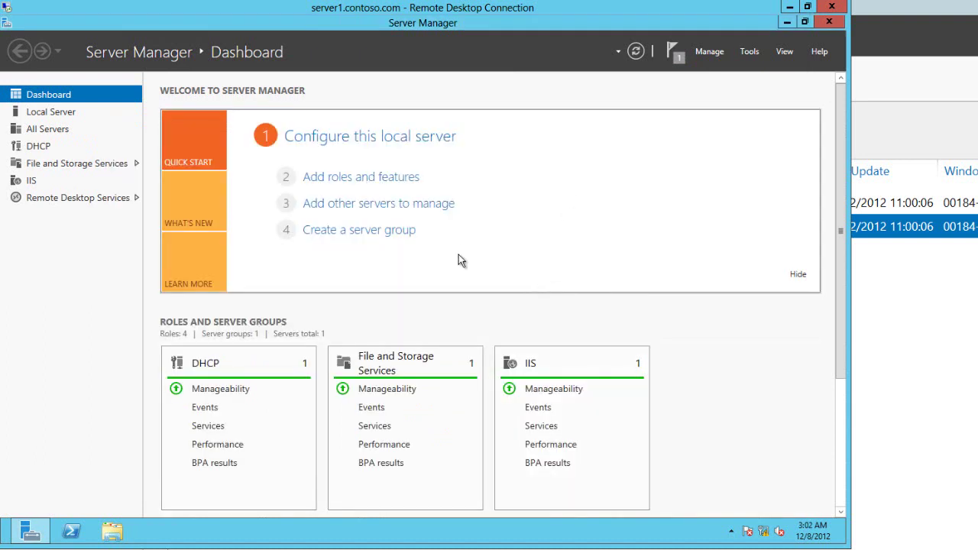
- On london-dc, configure failover for scope 192.168.10.0 and enter server1 as the partner server
{"action": "key", "text": "alt+Tab"}
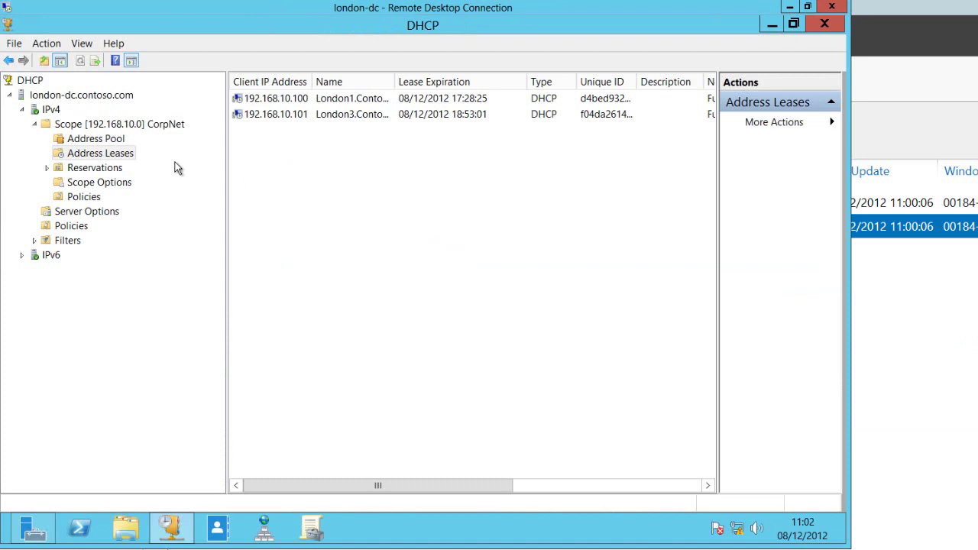
{"action": "left_click", "coordinate": [96, 127]}
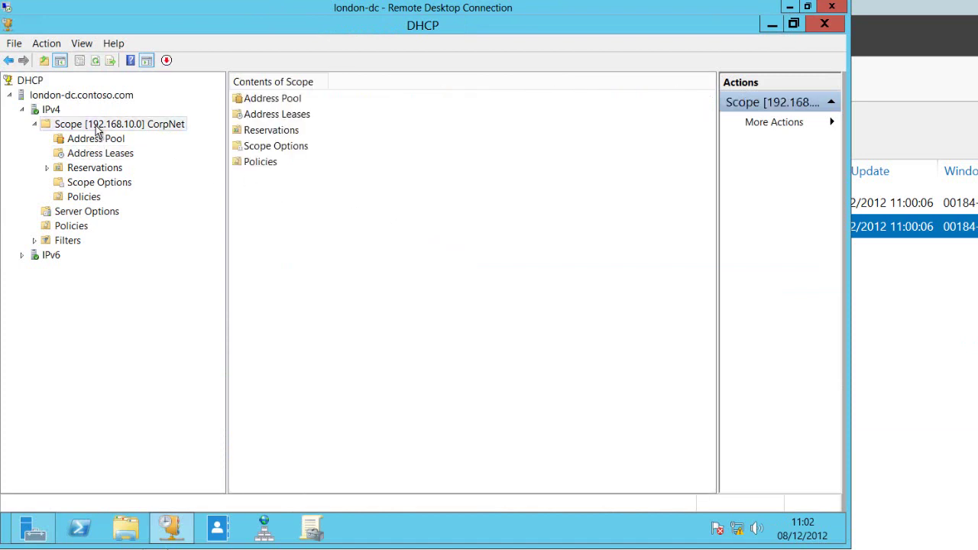
{"action": "right_click", "coordinate": [97, 131]}
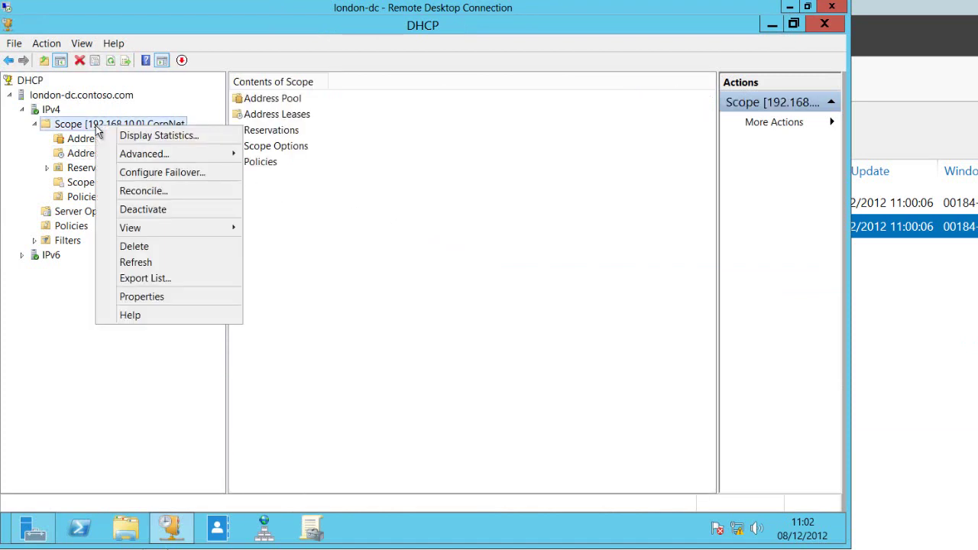
{"action": "left_click", "coordinate": [136, 175]}
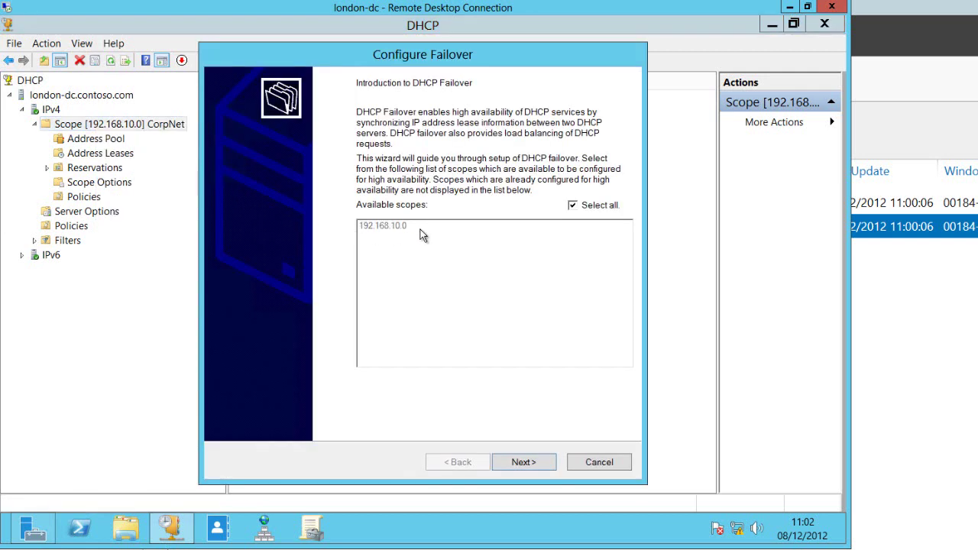
{"action": "left_click", "coordinate": [522, 464]}
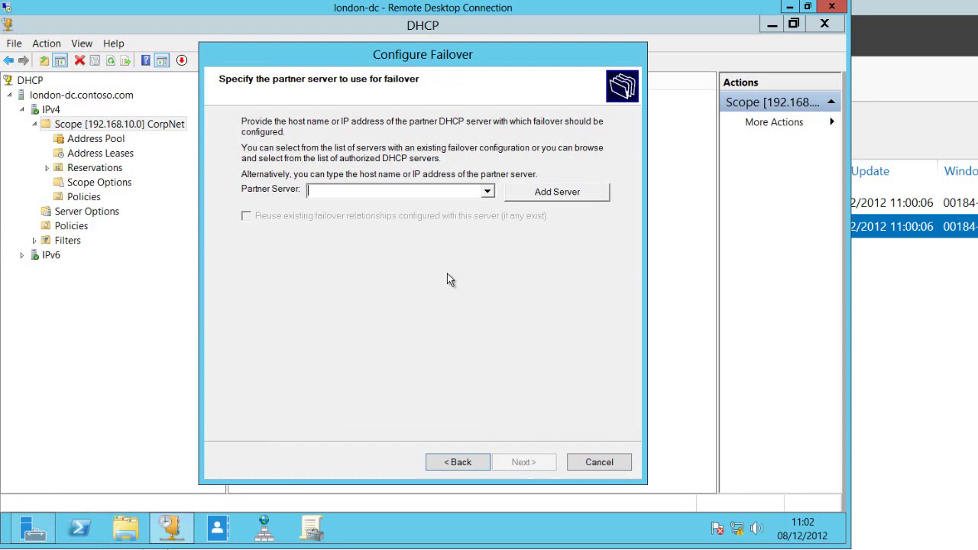
{"action": "type", "text": "server1"}
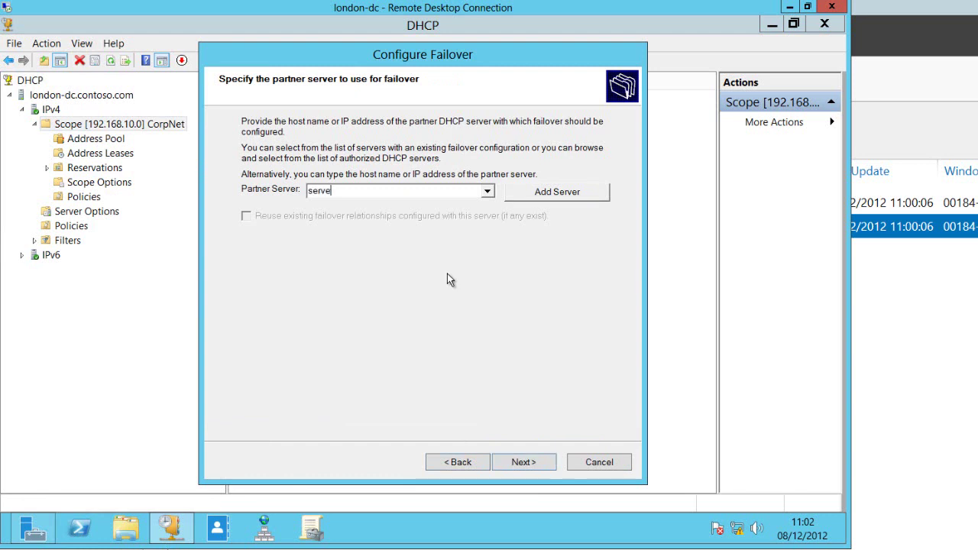
- Name the failover relationship 'Evaluate This' with a 0-hour 5-minute lead time
{"action": "left_click", "coordinate": [528, 463]}
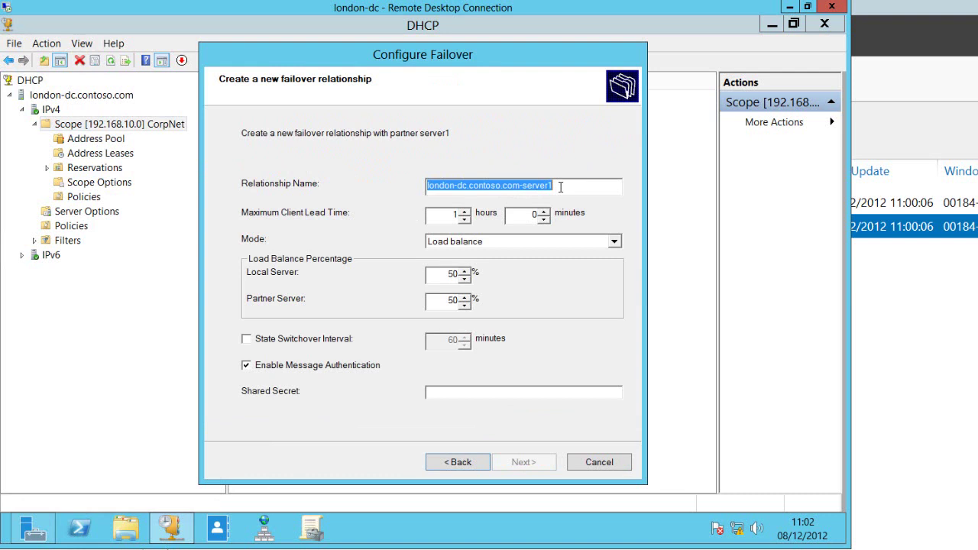
{"action": "type", "text": "Evaluate This"}
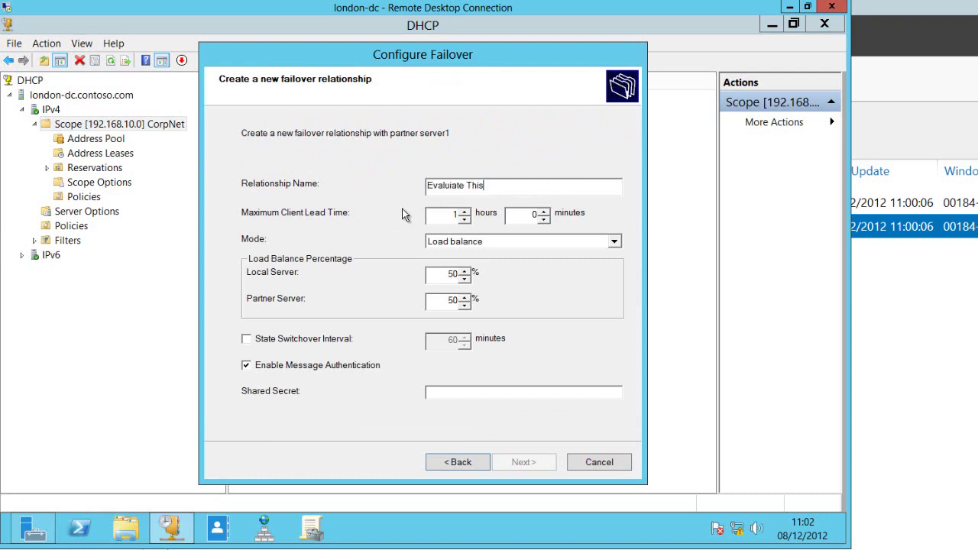
{"action": "double_click", "coordinate": [454, 215]}
{"action": "type", "text": "0"}
{"action": "key", "text": "Tab"}
{"action": "type", "text": "5"}
- Keep Load balance mode, enter a shared secret, and finish the failover wizard
{"action": "left_click", "coordinate": [520, 243]}
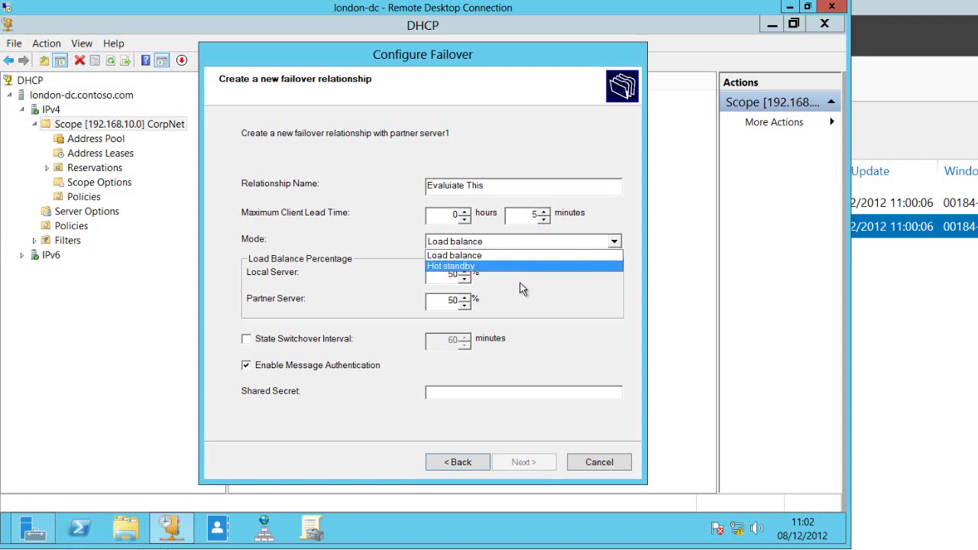
{"action": "left_click", "coordinate": [524, 284]}
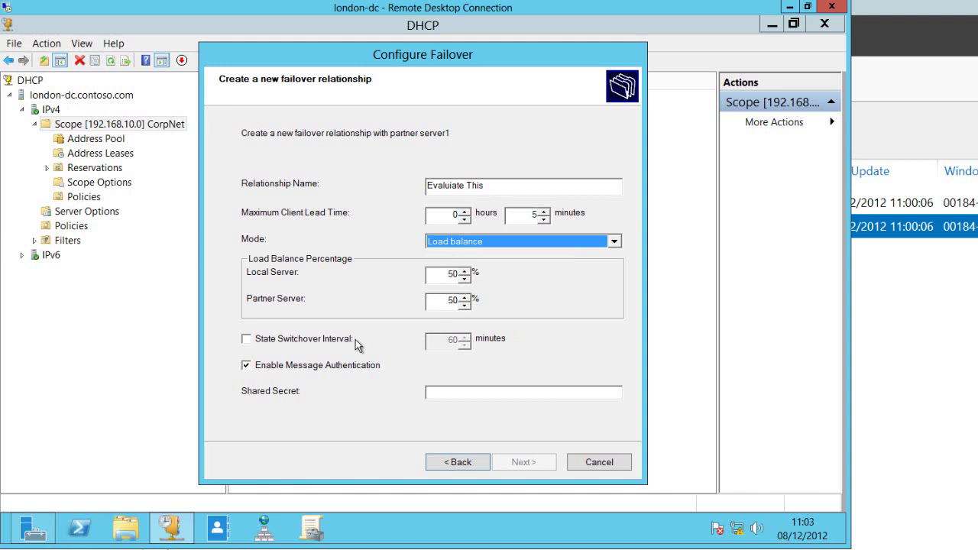
{"action": "left_click", "coordinate": [429, 392]}
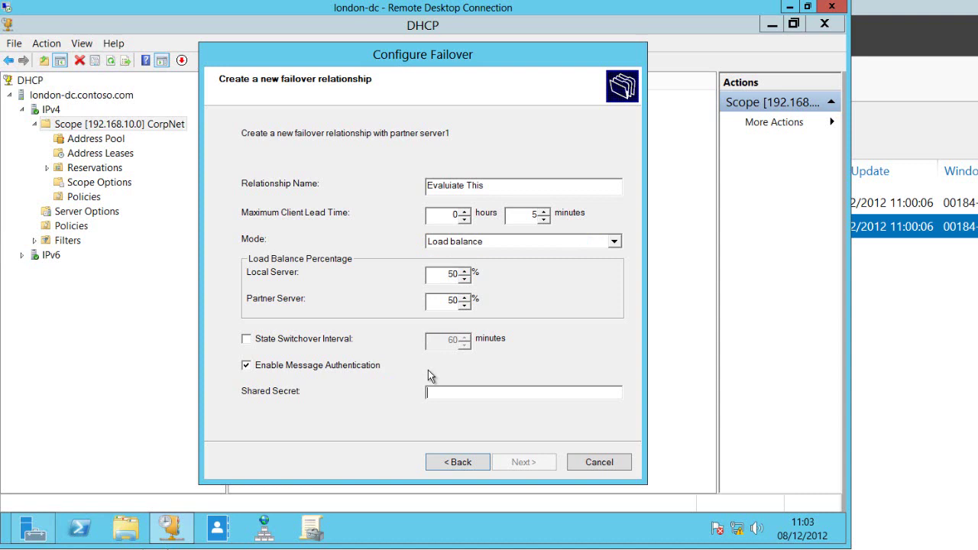
{"action": "type", "text": "P"}
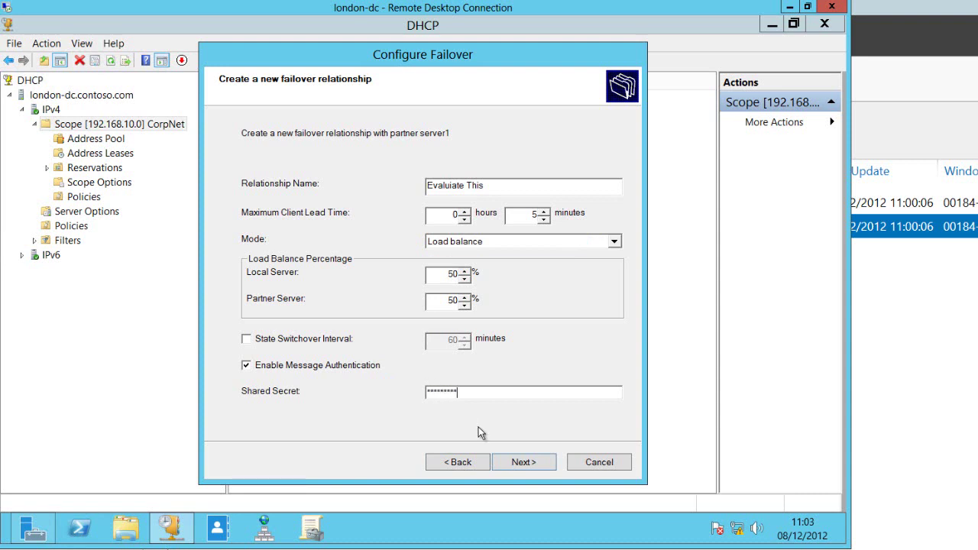
{"action": "left_click", "coordinate": [517, 464]}
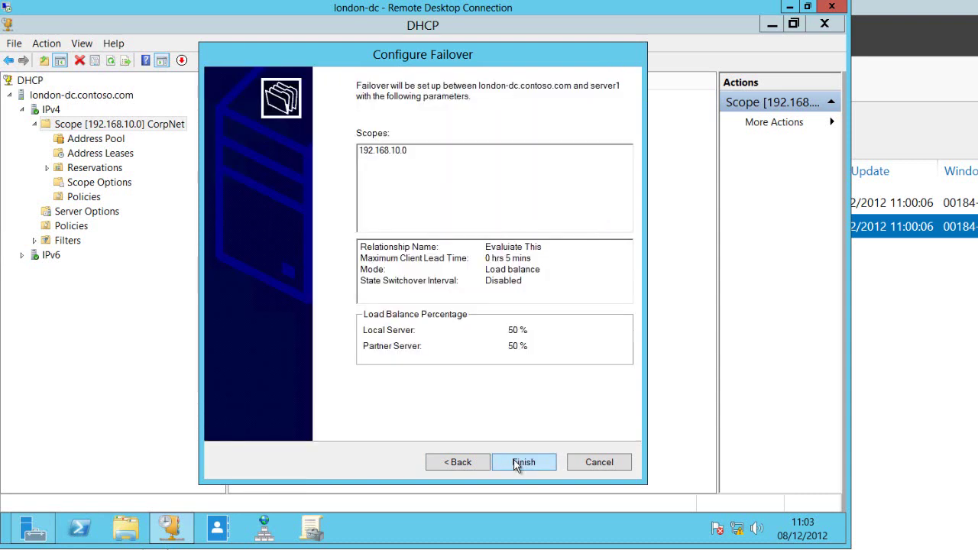
{"action": "left_click", "coordinate": [521, 462]}
{"action": "left_click", "coordinate": [437, 380]}
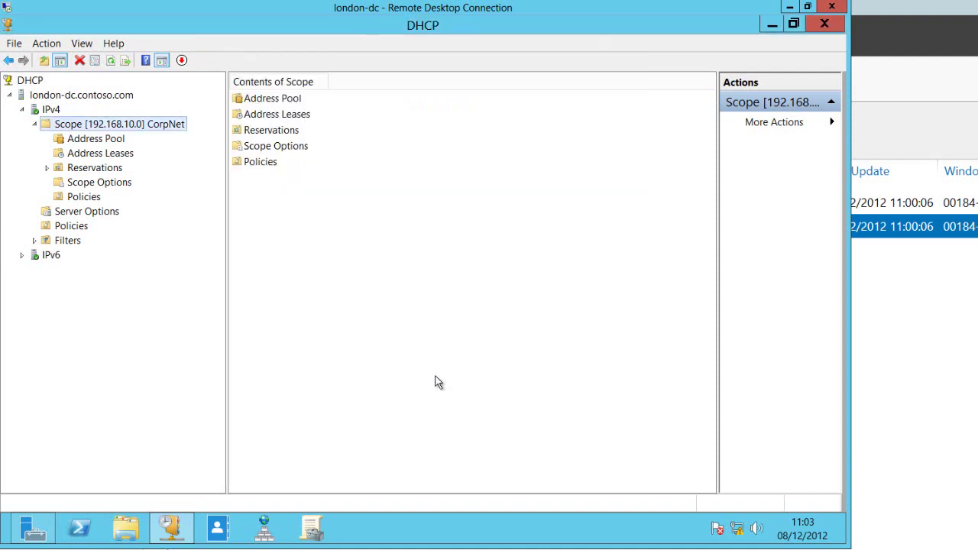
- Review the 192.168.10.0 scope's Failover tab showing both servers Normal, then return to server1
{"action": "left_click", "coordinate": [139, 128]}
{"action": "right_click", "coordinate": [138, 125]}
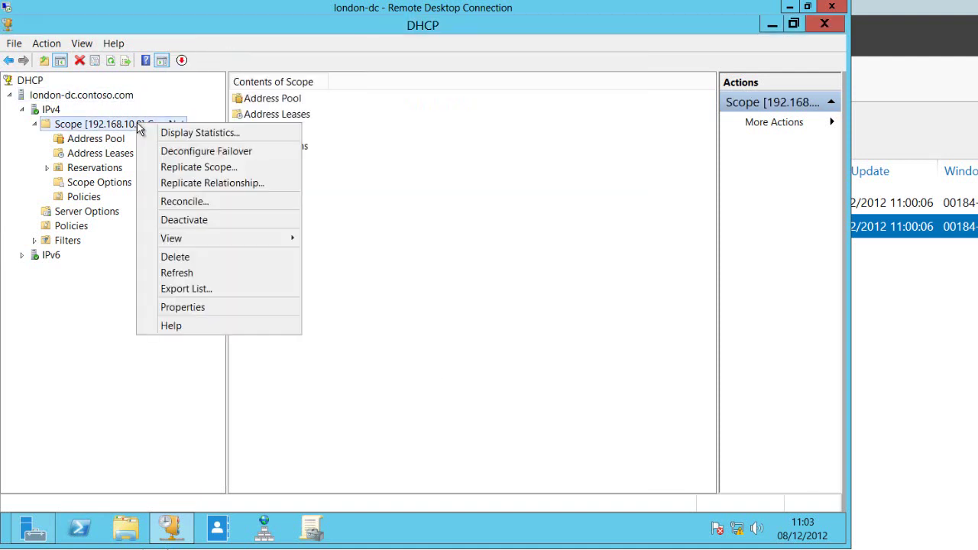
{"action": "left_click", "coordinate": [192, 308]}
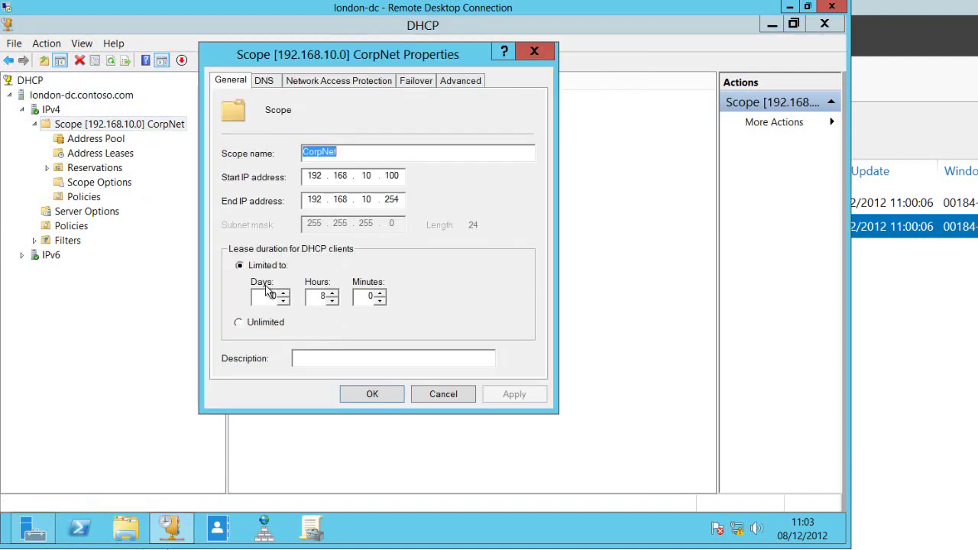
{"action": "left_click", "coordinate": [416, 83]}
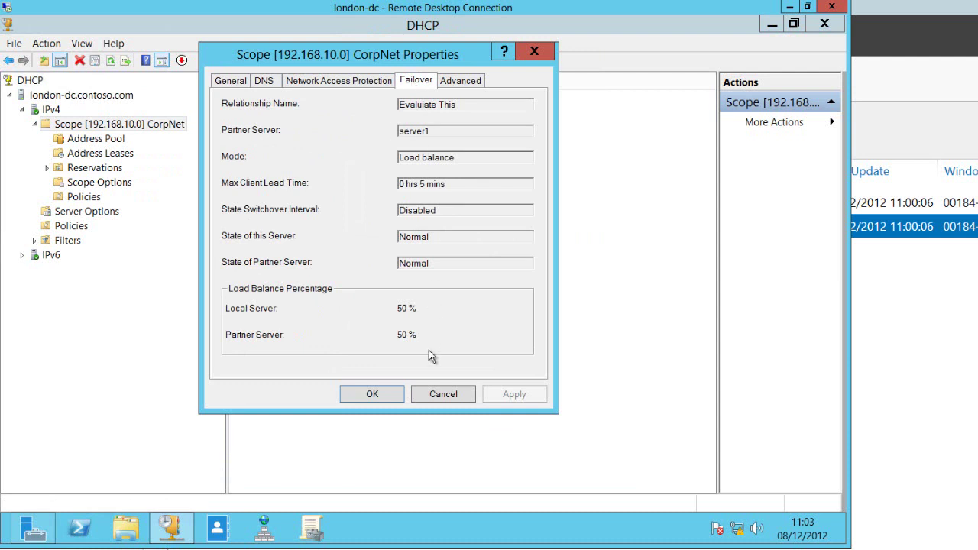
{"action": "left_click", "coordinate": [384, 395]}
{"action": "key", "text": "alt+Tab"}
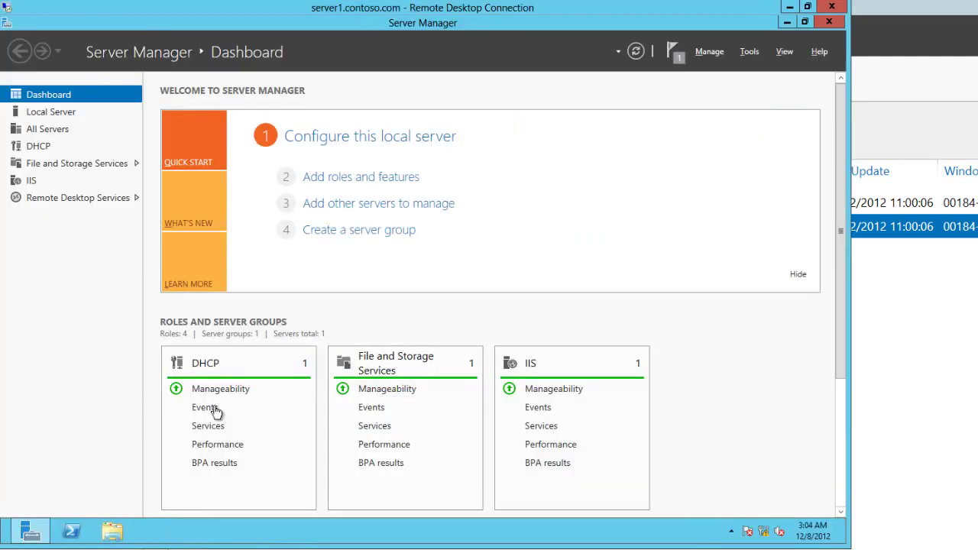
- Open DHCP on server1 and view the replicated CorpNet scope's leases 192.168.10.100 and 192.168.10.101
{"action": "left_click", "coordinate": [748, 54]}
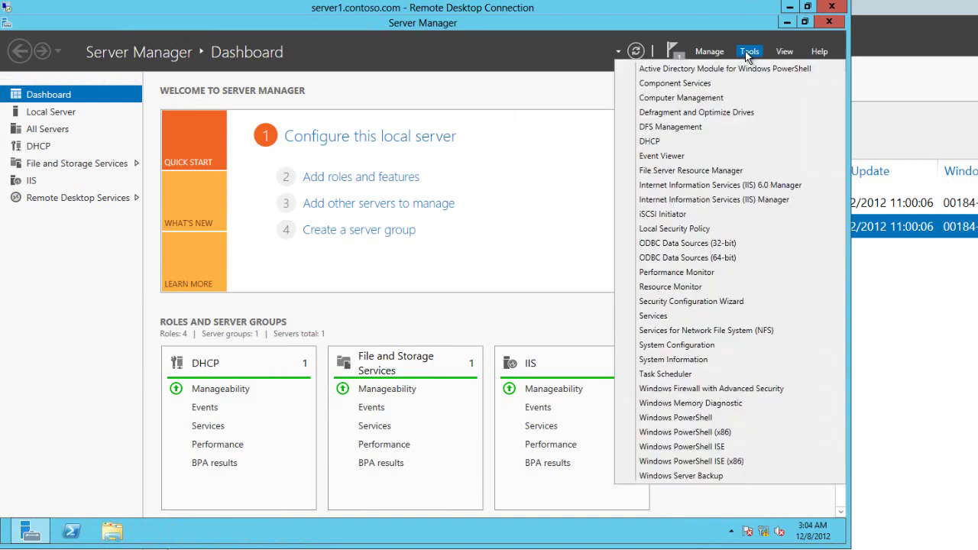
{"action": "left_click", "coordinate": [649, 144]}
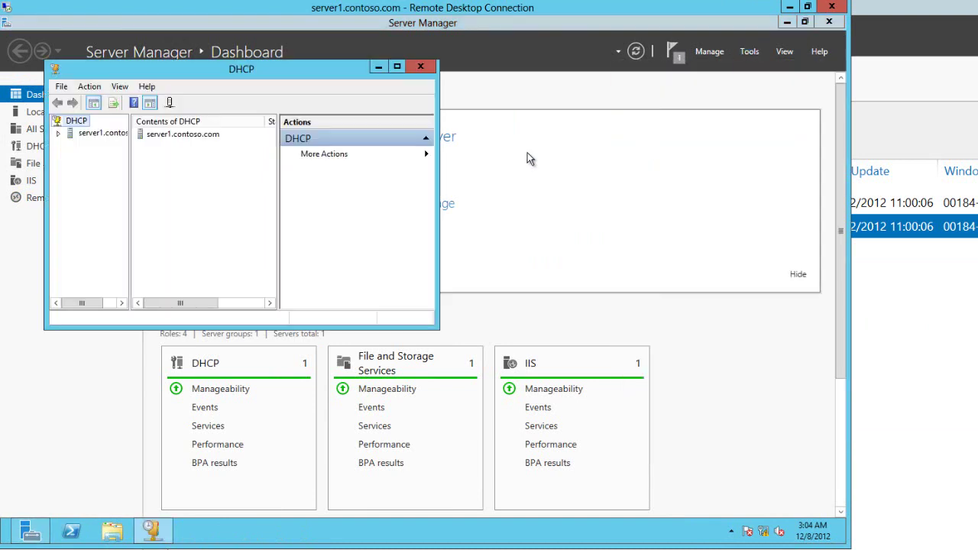
{"action": "left_click", "coordinate": [59, 133]}
{"action": "left_click", "coordinate": [71, 145]}
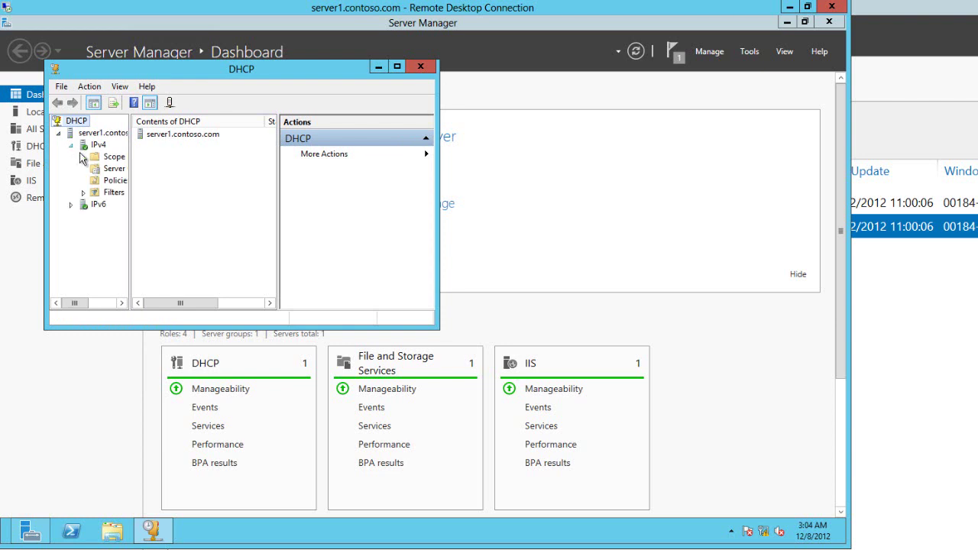
{"action": "double_click", "coordinate": [99, 157]}
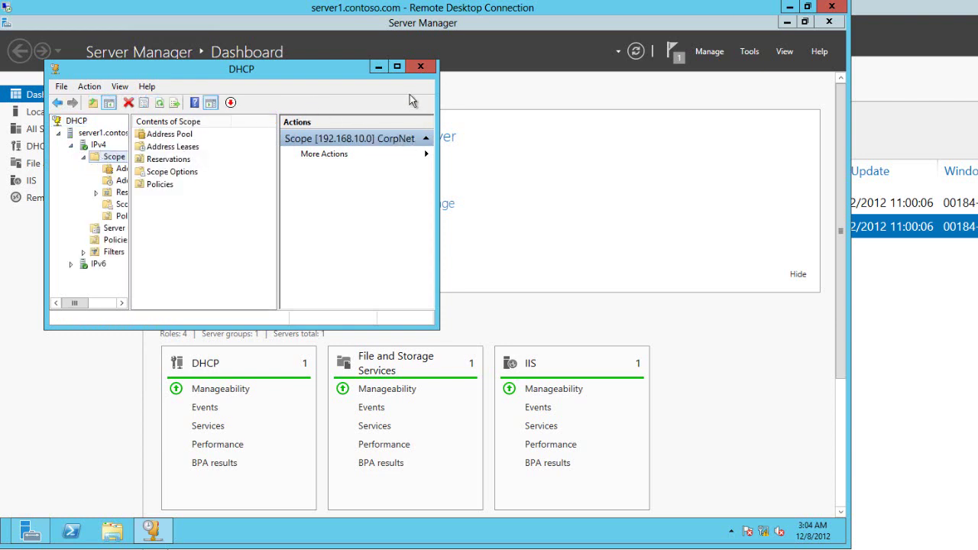
{"action": "left_click_drag", "start_coordinate": [440, 116], "coordinate": [587, 120]}
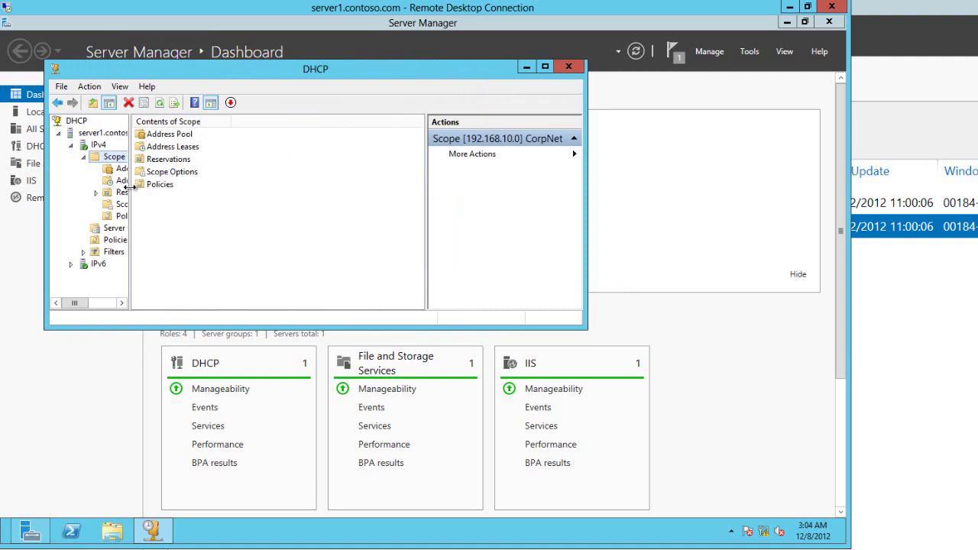
{"action": "left_click_drag", "start_coordinate": [129, 202], "coordinate": [208, 201]}
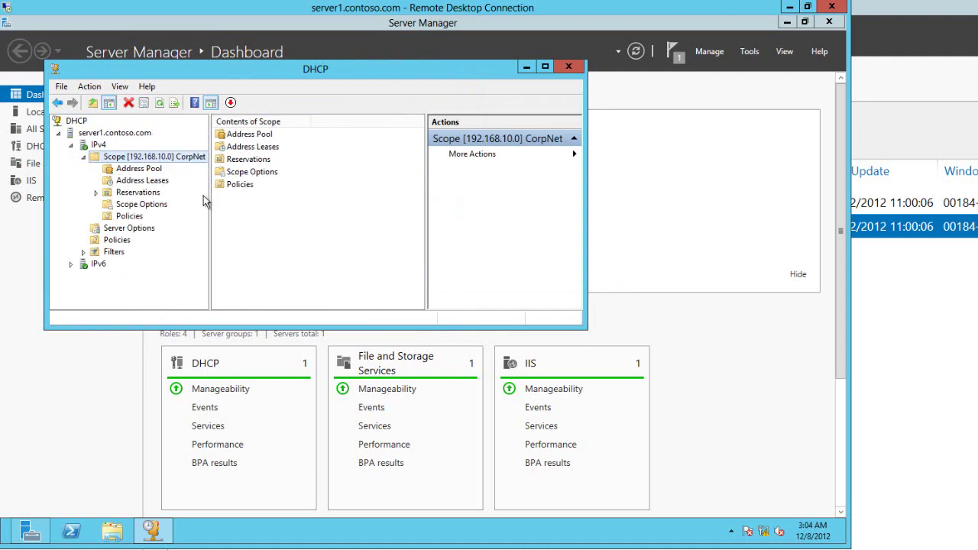
{"action": "left_click", "coordinate": [139, 181]}
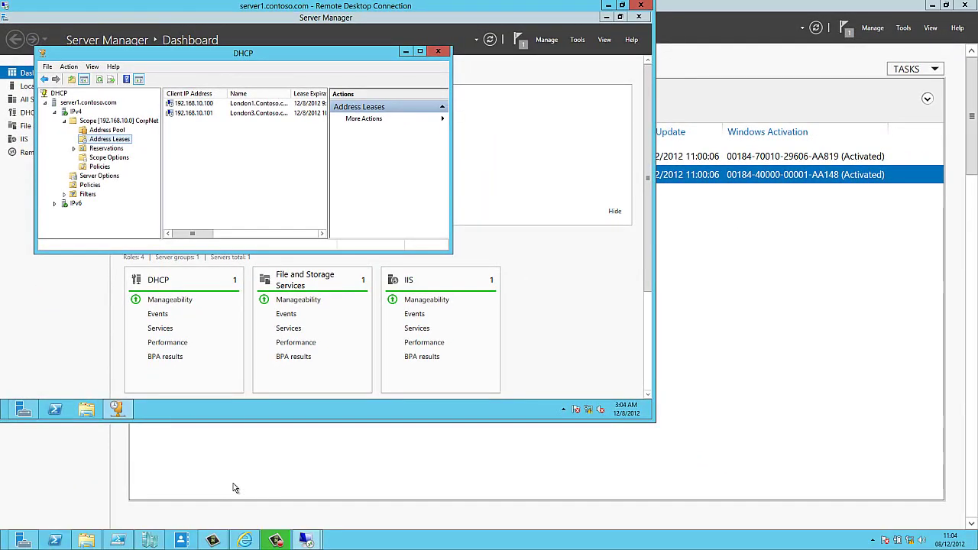
- Run ipconfig /all in Command Prompt, showing 192.168.10.101 leased from DHCP server 192.168.10.1
{"action": "key", "text": "super"}
{"action": "type", "text": "cmd"}
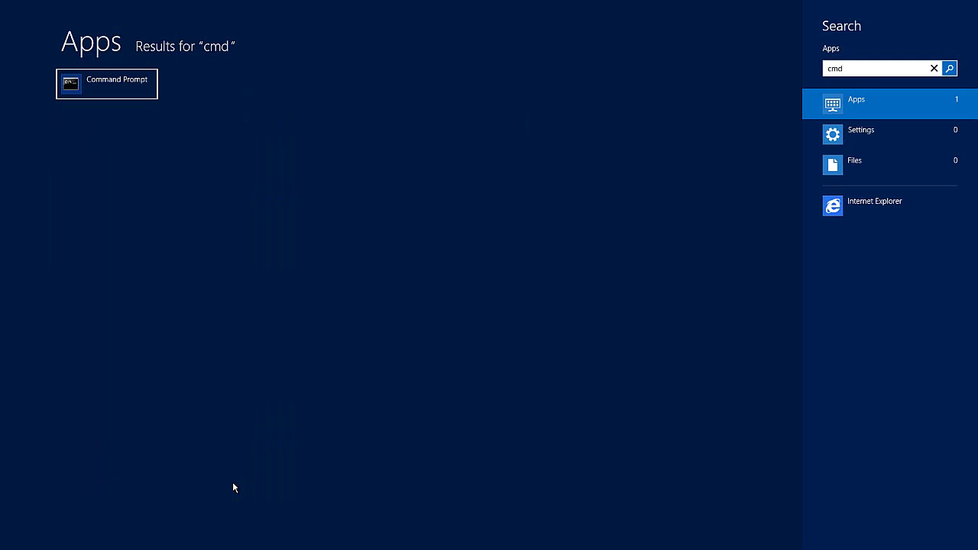
{"action": "key", "text": "Return"}
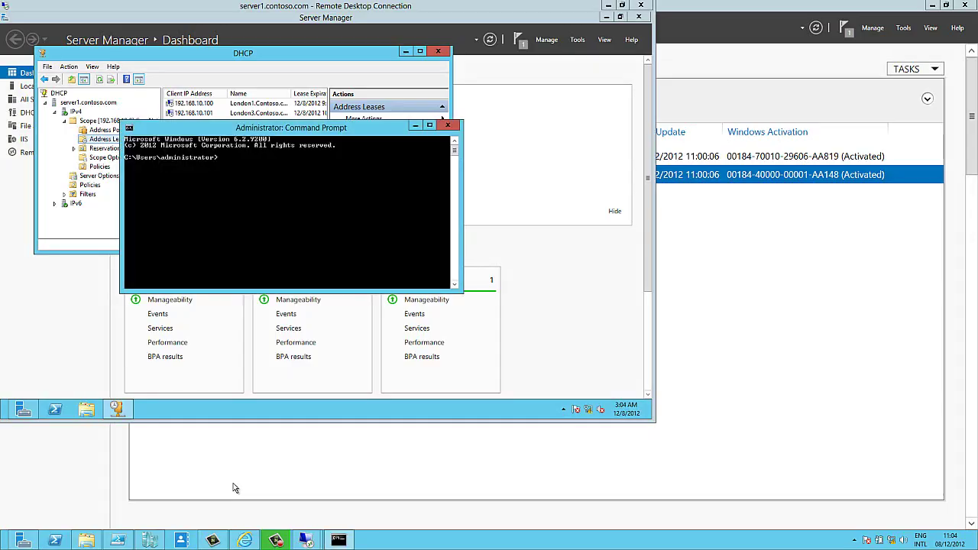
{"action": "type", "text": "ipconfig /all"}
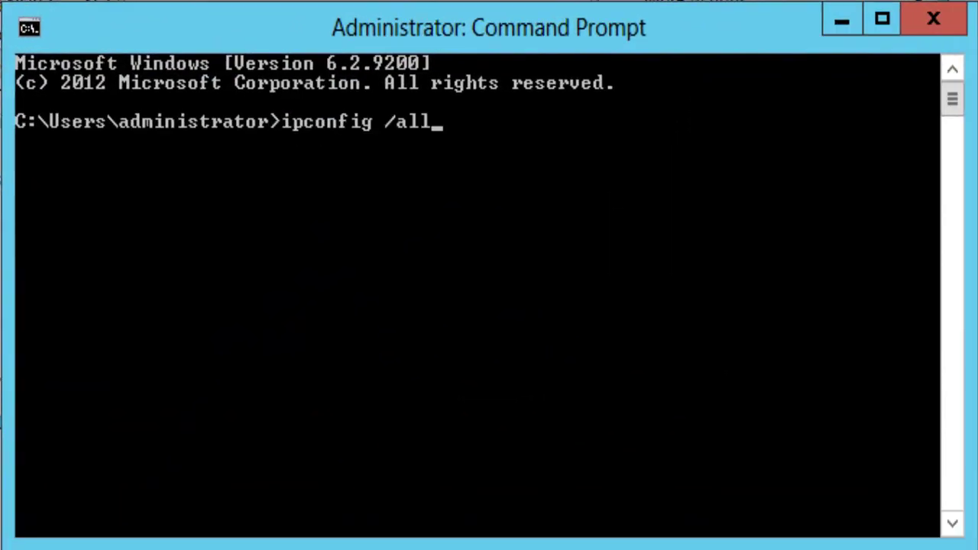
{"action": "key", "text": "Return"}
{"action": "left_click_drag", "start_coordinate": [953, 172], "coordinate": [955, 105]}
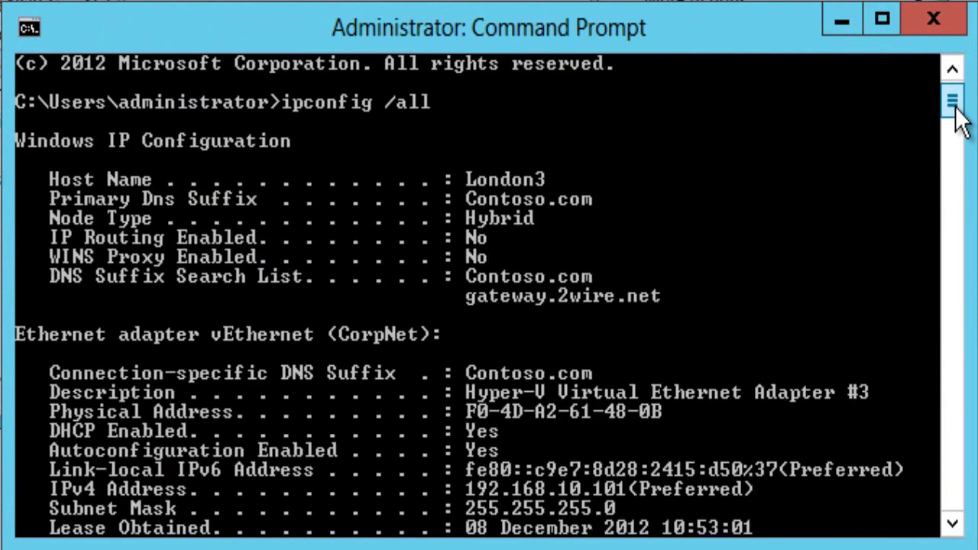
{"action": "left_click_drag", "start_coordinate": [956, 116], "coordinate": [954, 125]}
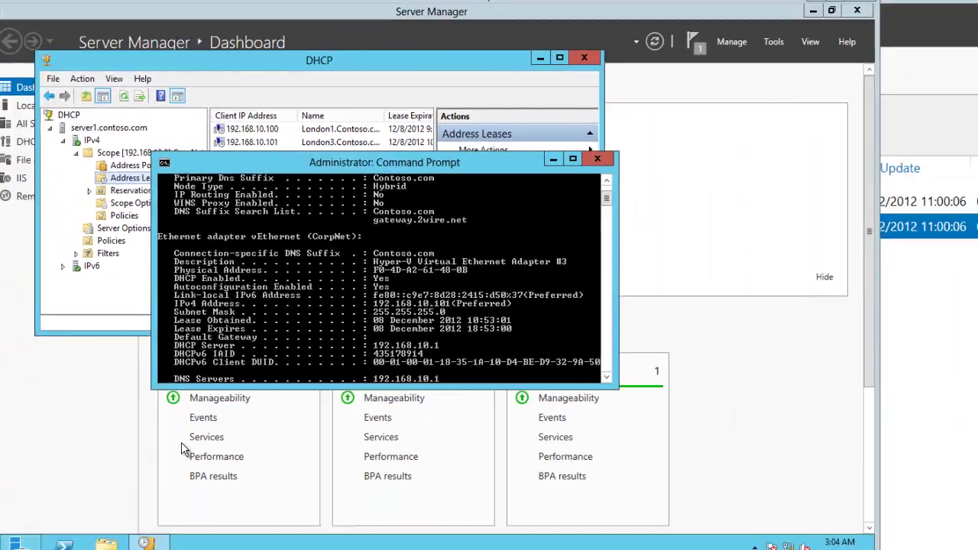
{"action": "key", "text": "alt+Tab"}
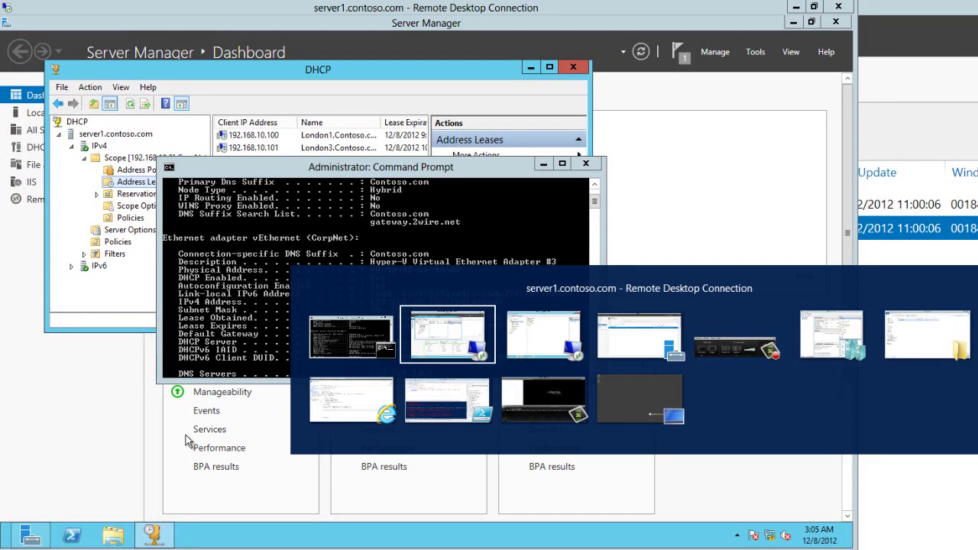
- Stop the DHCP service on london-dc via the server node's All Tasks > Stop
{"action": "key", "text": "alt+Tab"}
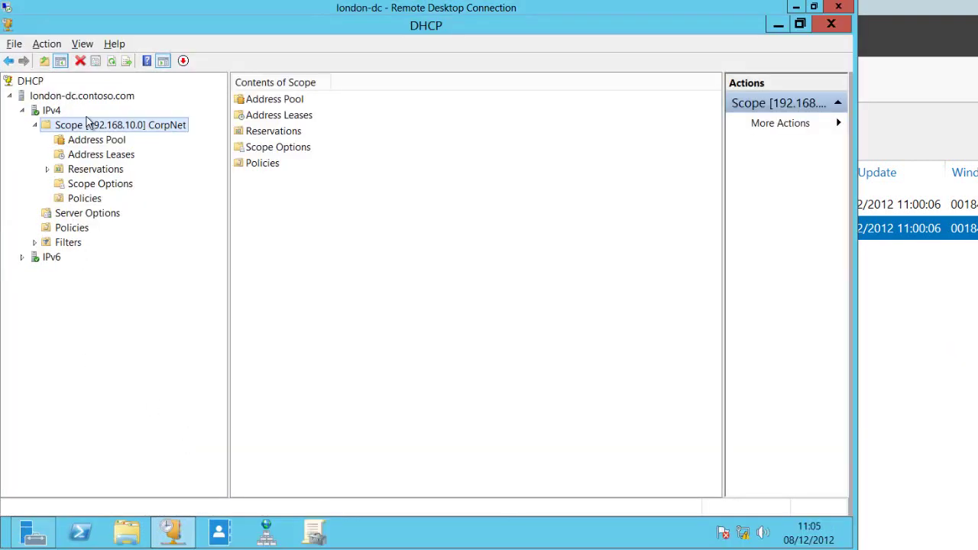
{"action": "left_click", "coordinate": [51, 110]}
{"action": "right_click", "coordinate": [80, 95]}
{"action": "mouse_move", "coordinate": [161, 170]}
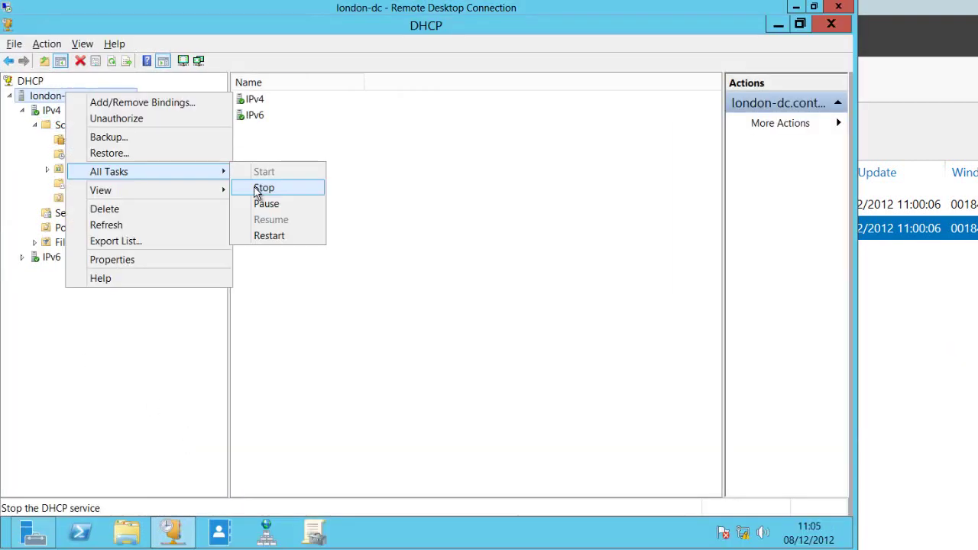
{"action": "left_click", "coordinate": [257, 191]}
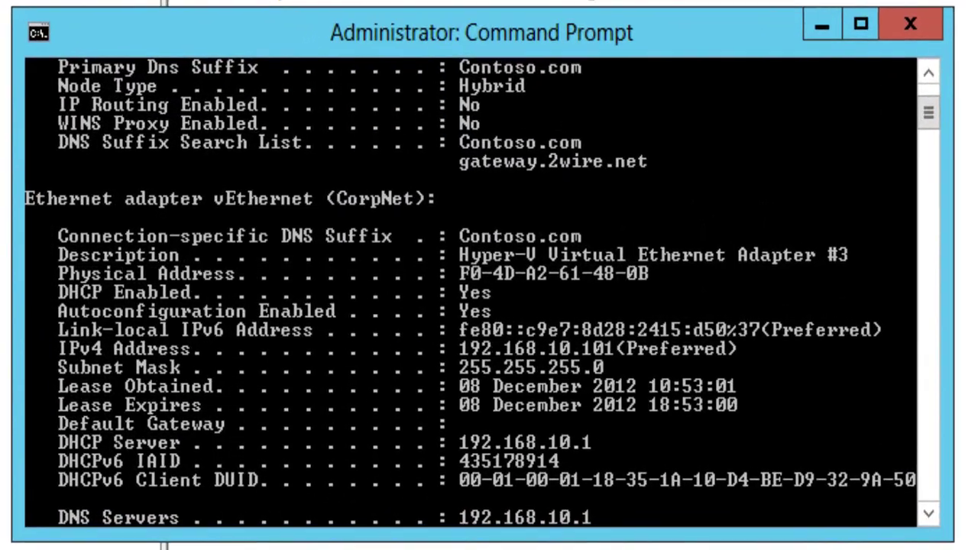
- Clear the console and renew the client's lease with ipconfig /renew
{"action": "type", "text": "cls"}
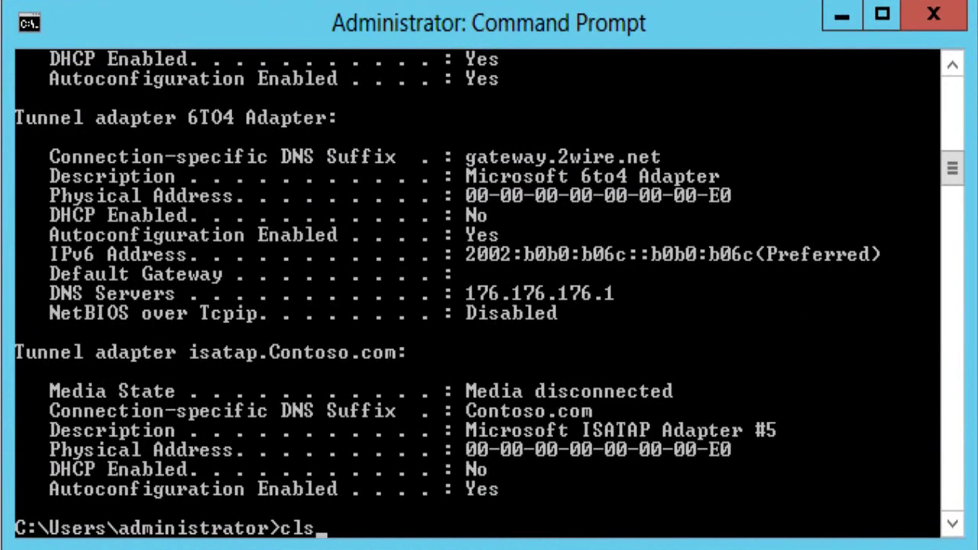
{"action": "key", "text": "Return"}
{"action": "type", "text": "ipco"}
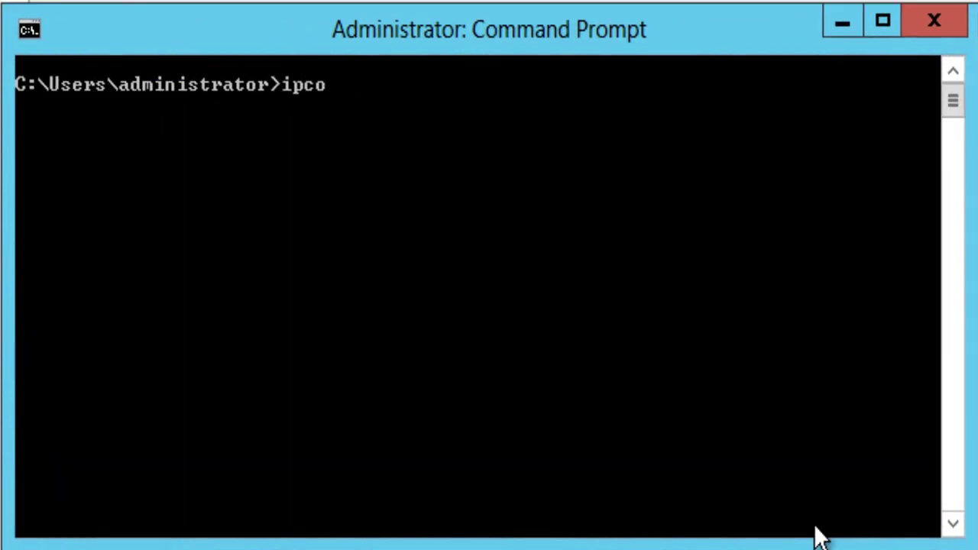
{"action": "type", "text": "nfig "}
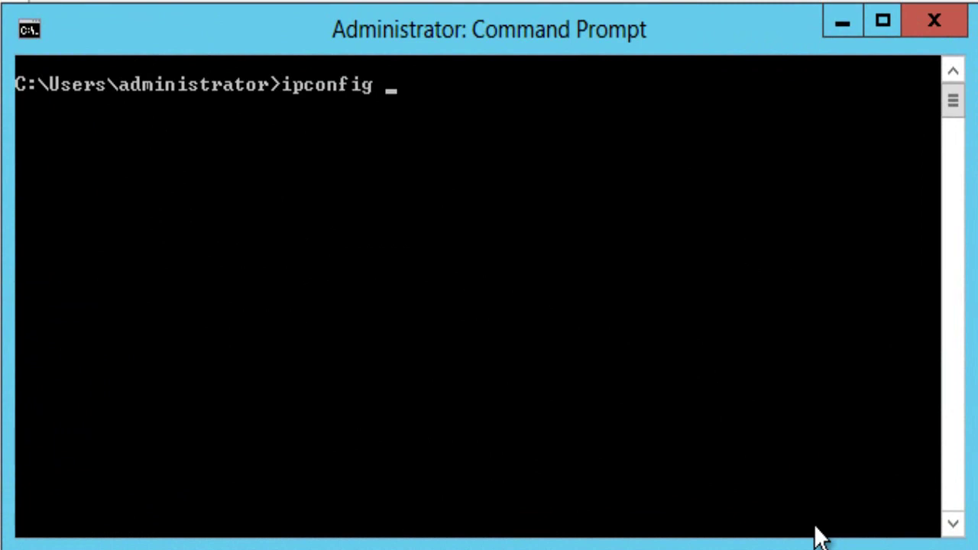
{"action": "type", "text": "/renew"}
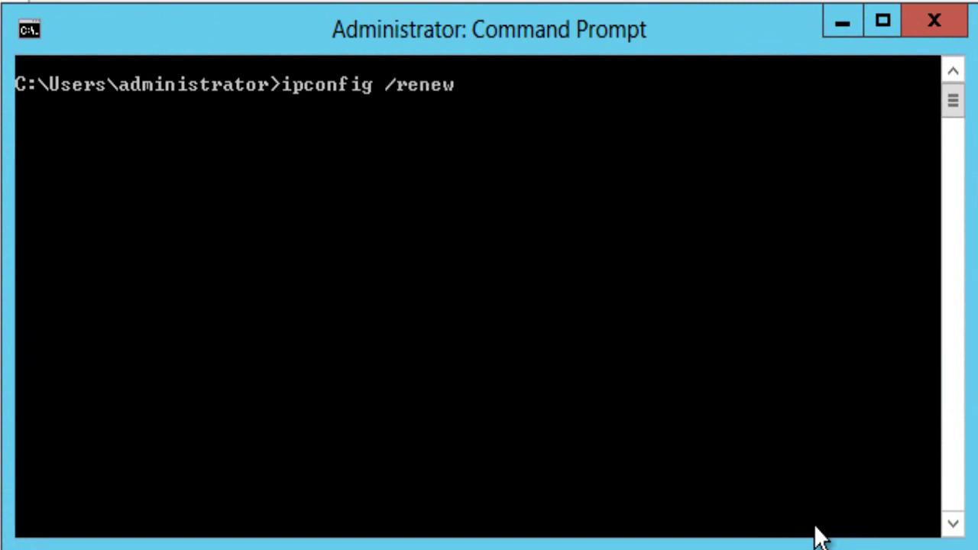
{"action": "key", "text": "Return"}
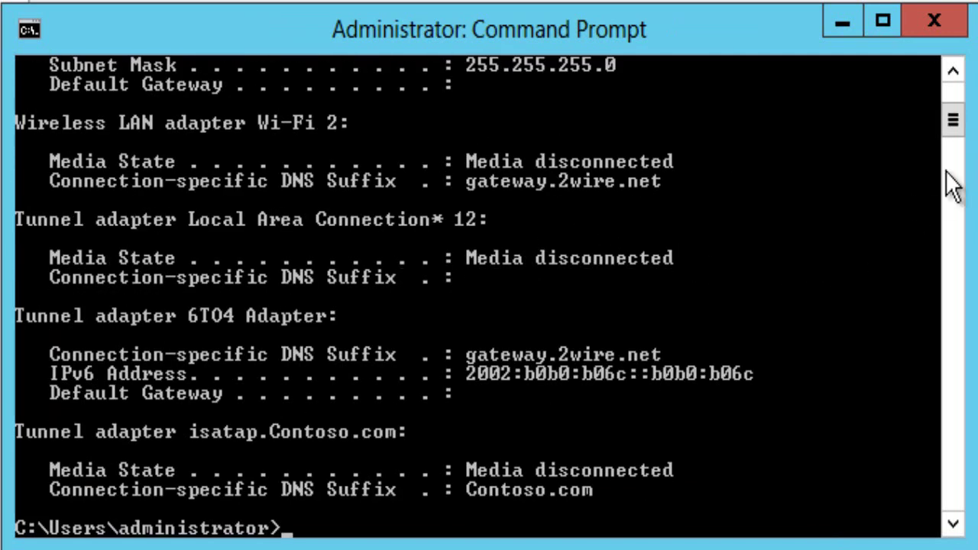
- Rerun ipconfig /all, showing 192.168.10.101 now leased from DHCP server 192.168.10.122
{"action": "key", "text": "Up"}
{"action": "key", "text": "BackSpace"}
{"action": "key", "text": "BackSpace"}
{"action": "key", "text": "BackSpace"}
{"action": "key", "text": "BackSpace"}
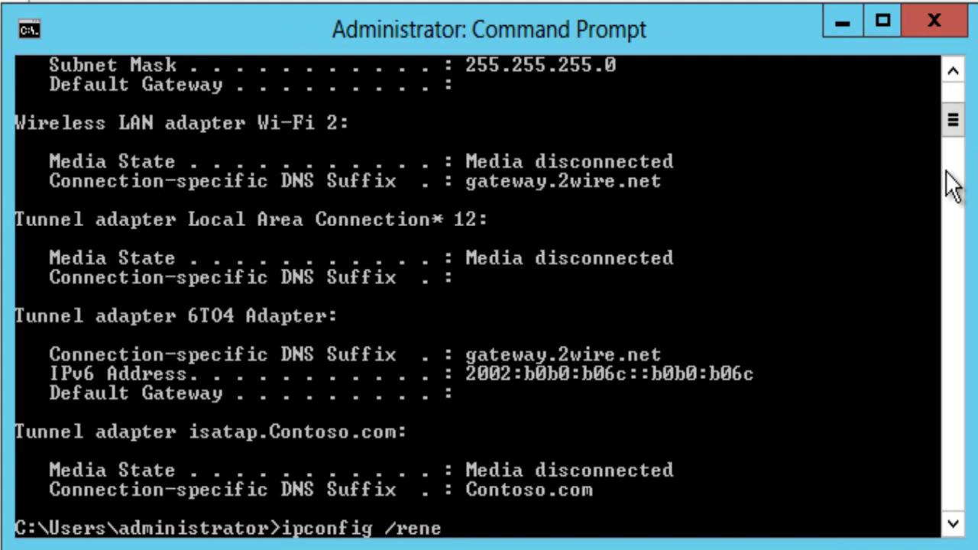
{"action": "key", "text": "BackSpace"}
{"action": "type", "text": "all"}
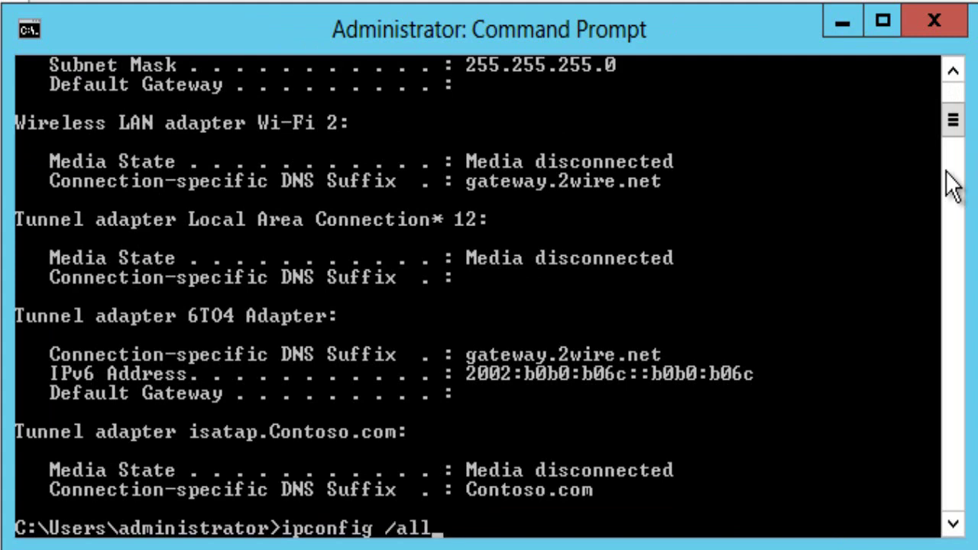
{"action": "key", "text": "Return"}
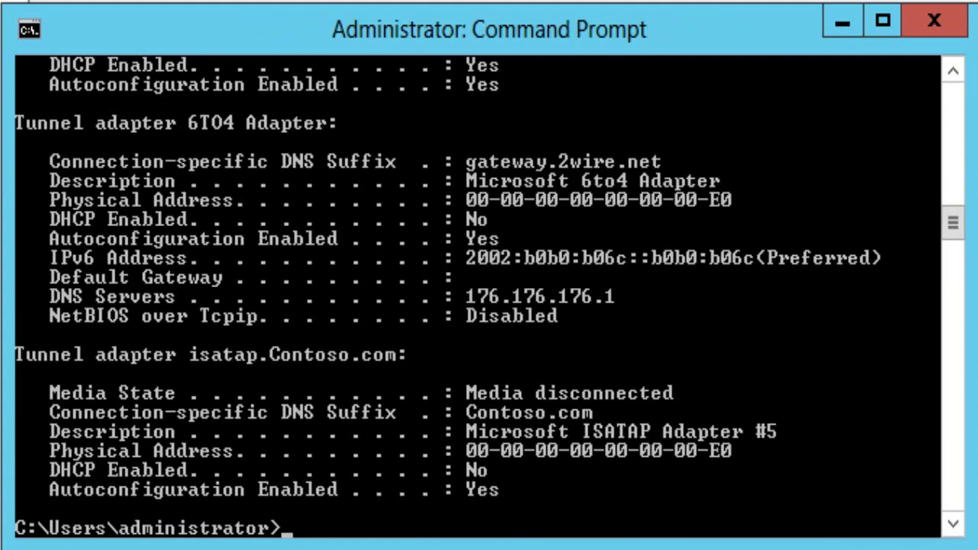
{"action": "left_click_drag", "start_coordinate": [961, 222], "coordinate": [963, 182]}
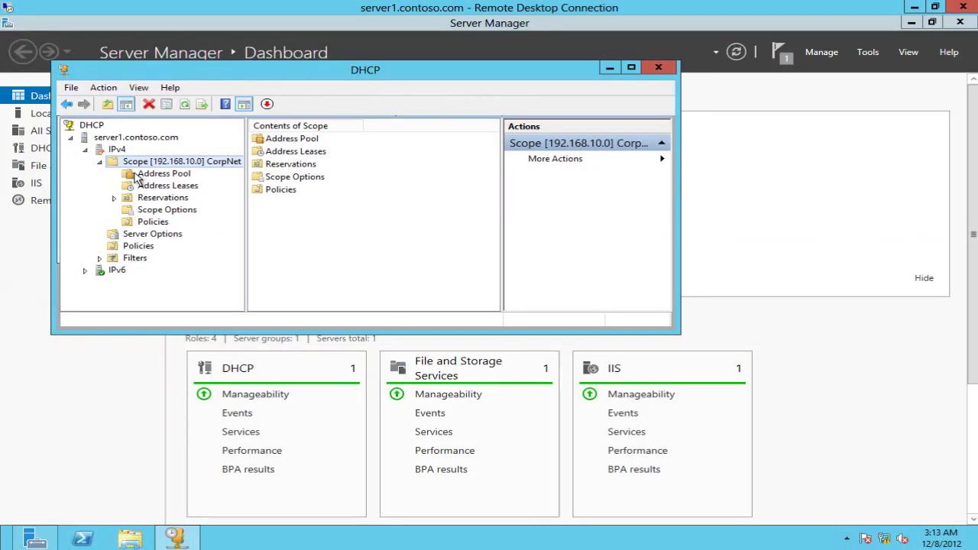
- Check server1's IPv4 node to confirm Scope [192.168.10.0] CorpNet is Active
{"action": "left_click", "coordinate": [116, 150]}
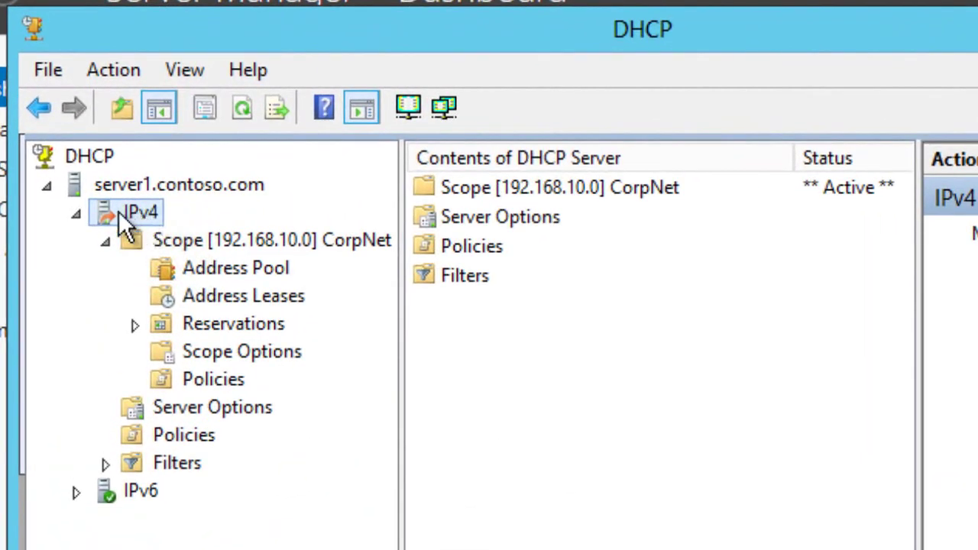
{"action": "left_click", "coordinate": [185, 241]}
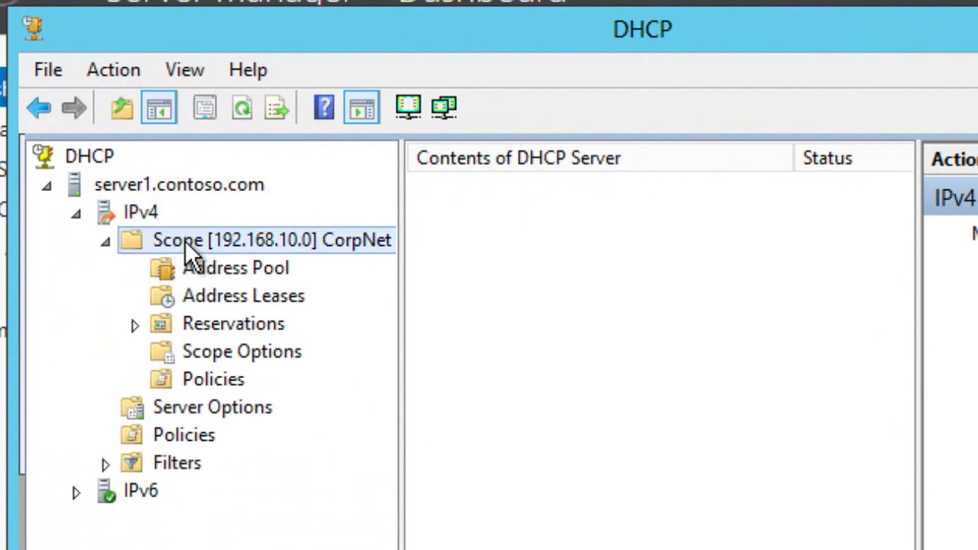
{"action": "left_click", "coordinate": [160, 214]}
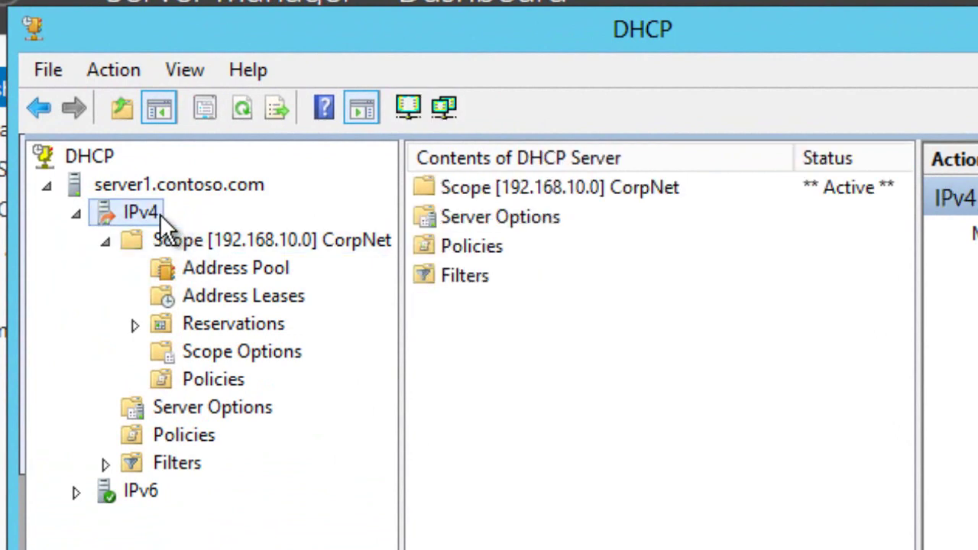